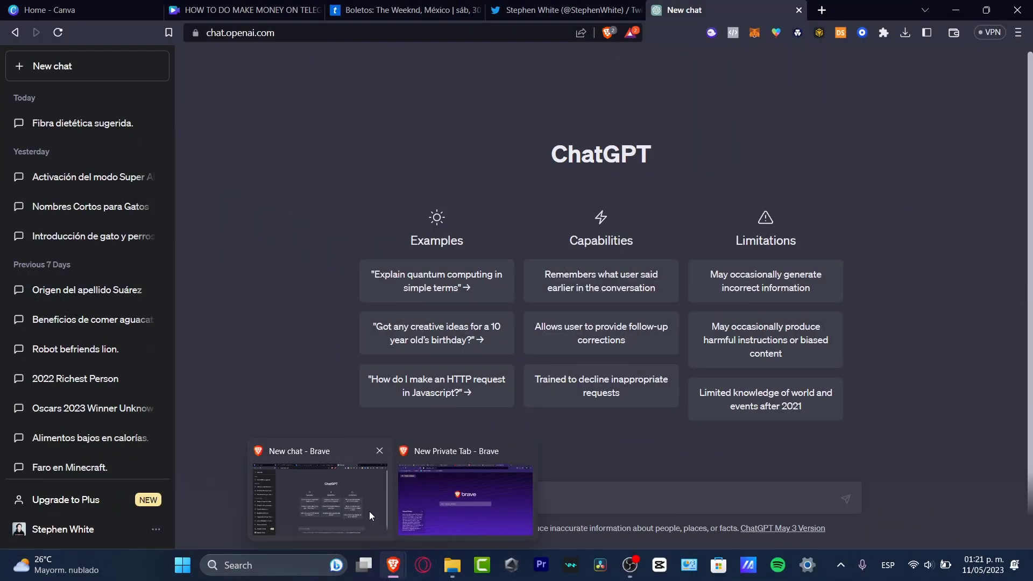
# Bring Brave's private window forward and show the Mi tienda storefront tab
pyautogui.click(501, 481)
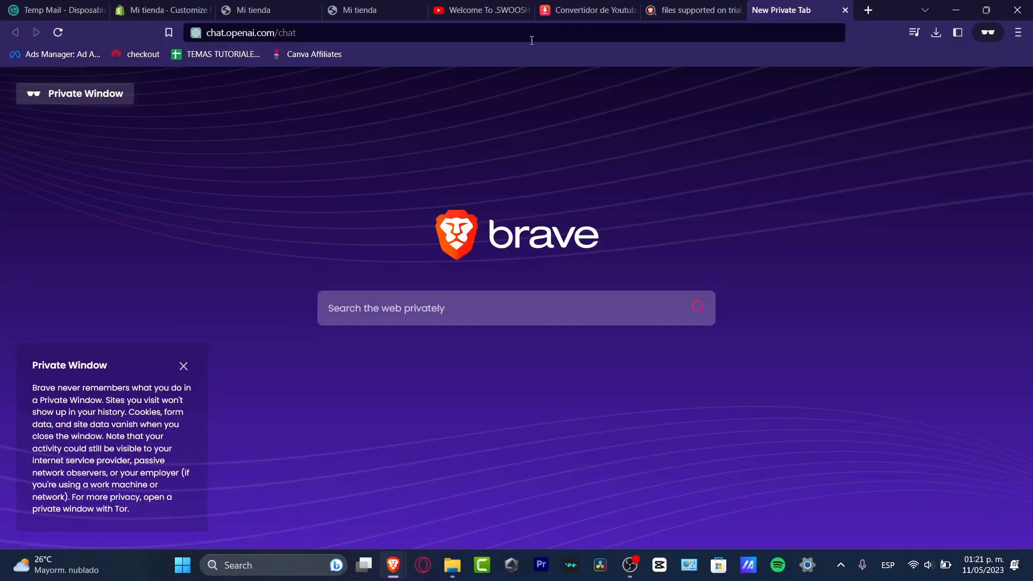
pyautogui.click(279, 6)
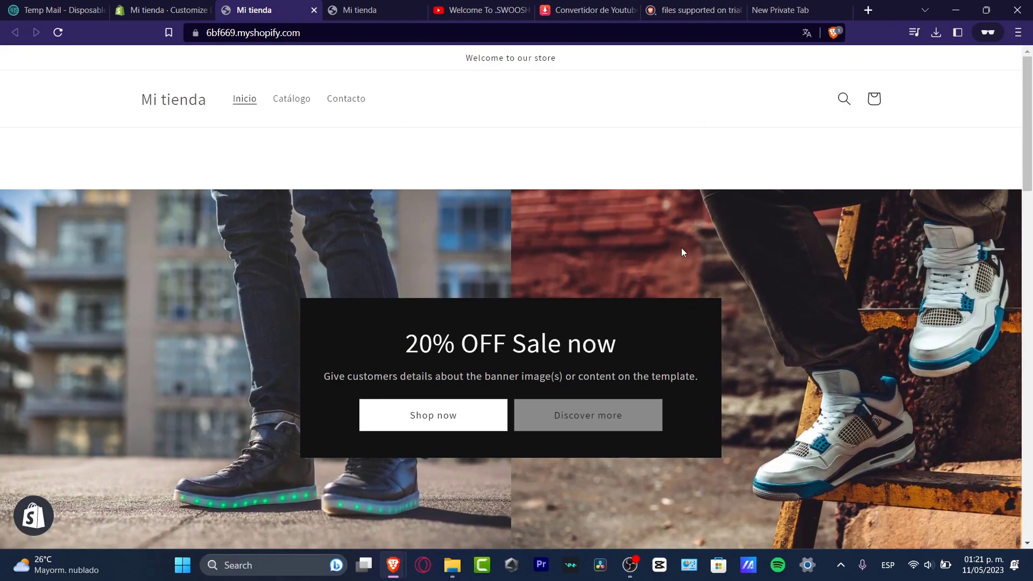
# Exit the theme editor, go to Products, and start a new product with Add your products
pyautogui.click(154, 11)
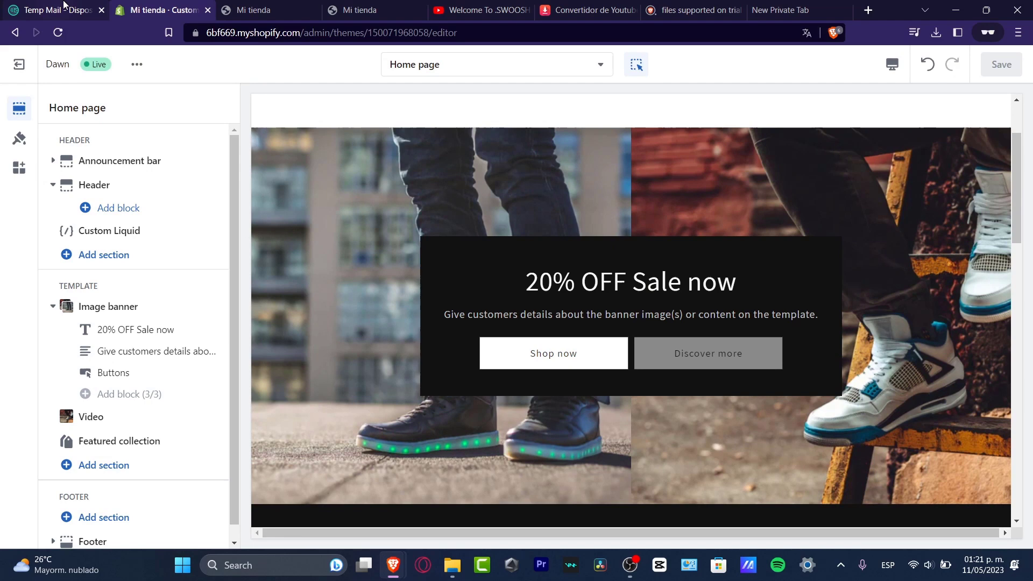
pyautogui.click(18, 65)
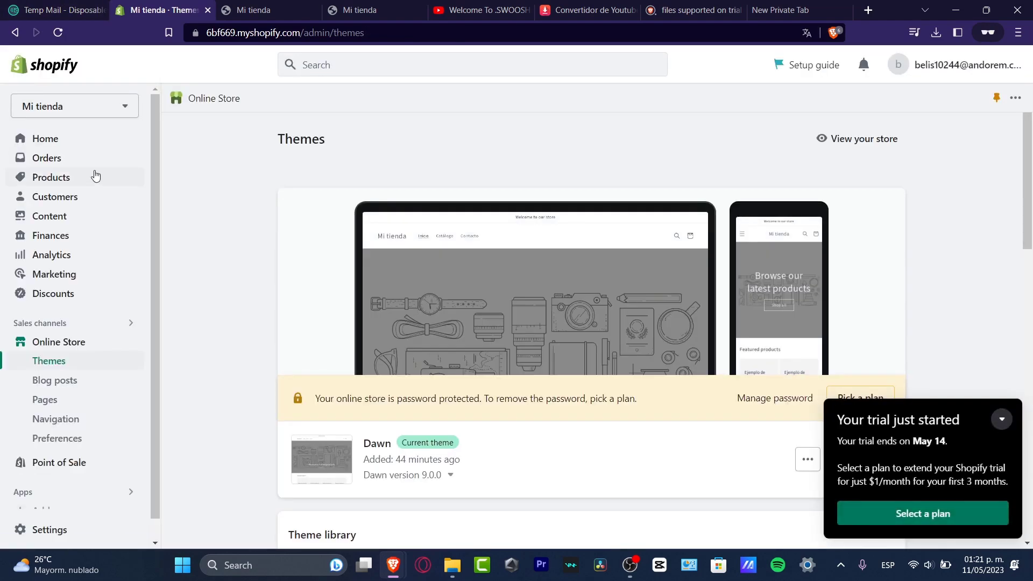
pyautogui.click(81, 178)
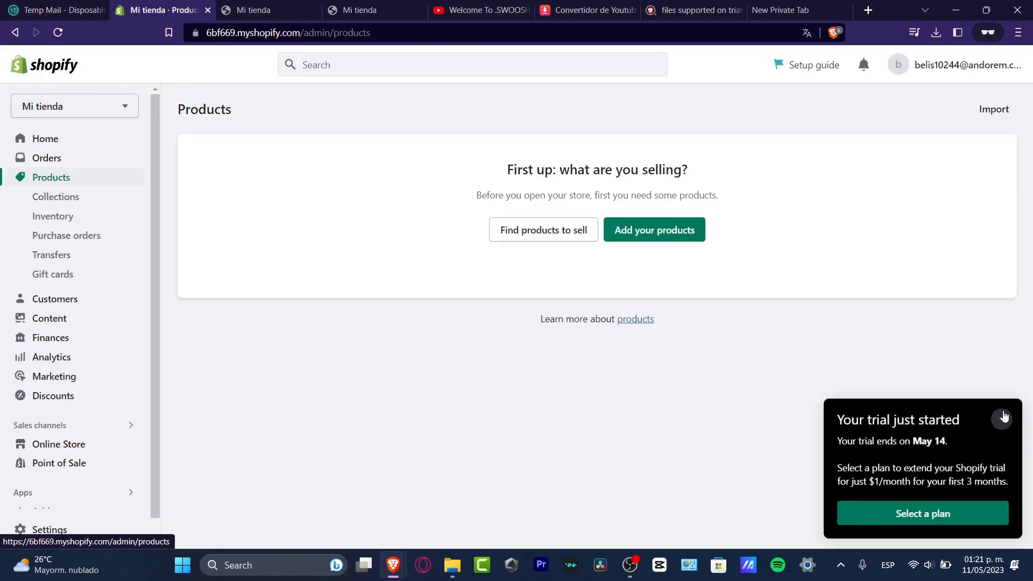
pyautogui.click(1003, 417)
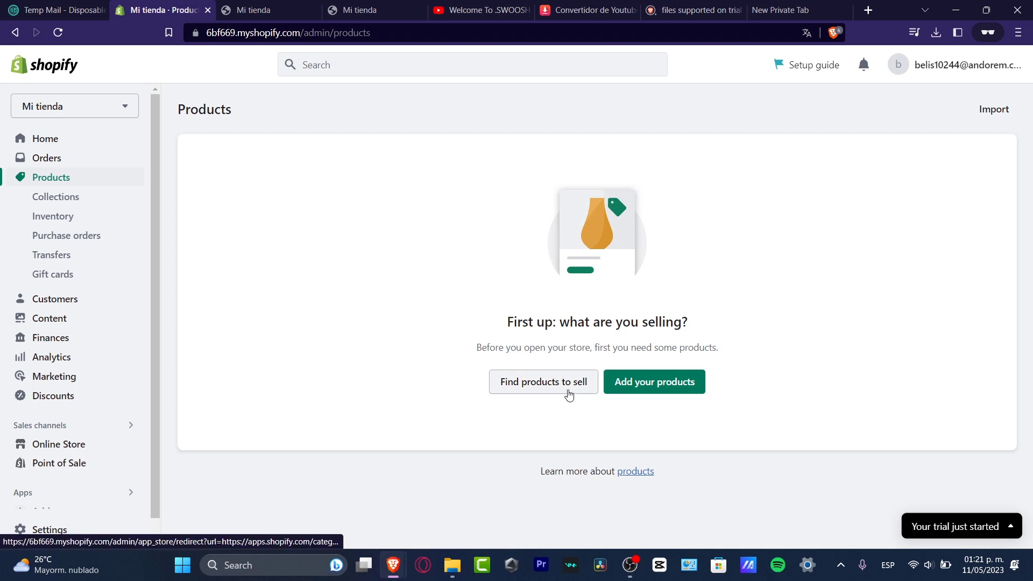
pyautogui.click(640, 395)
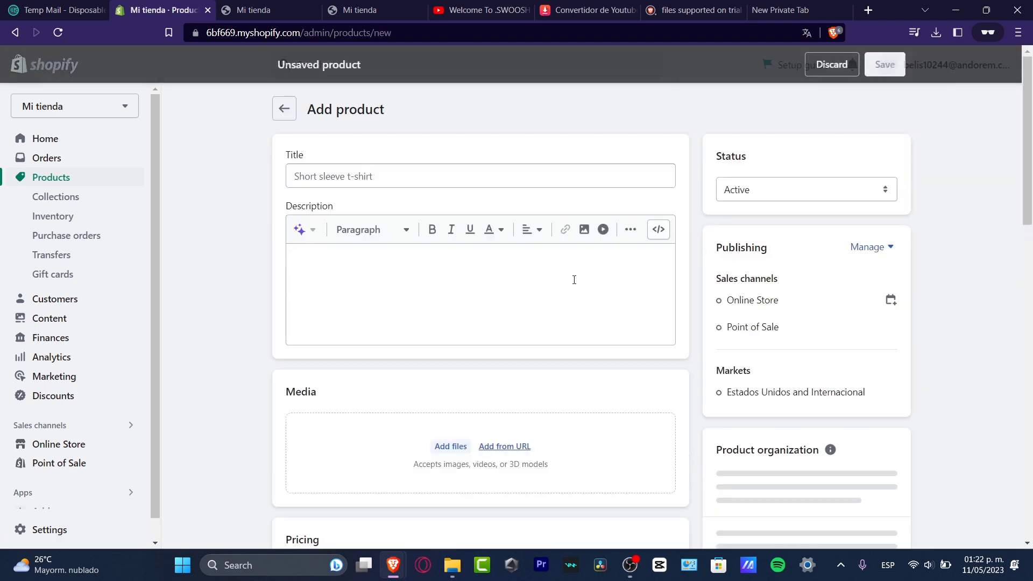
pyautogui.click(355, 294)
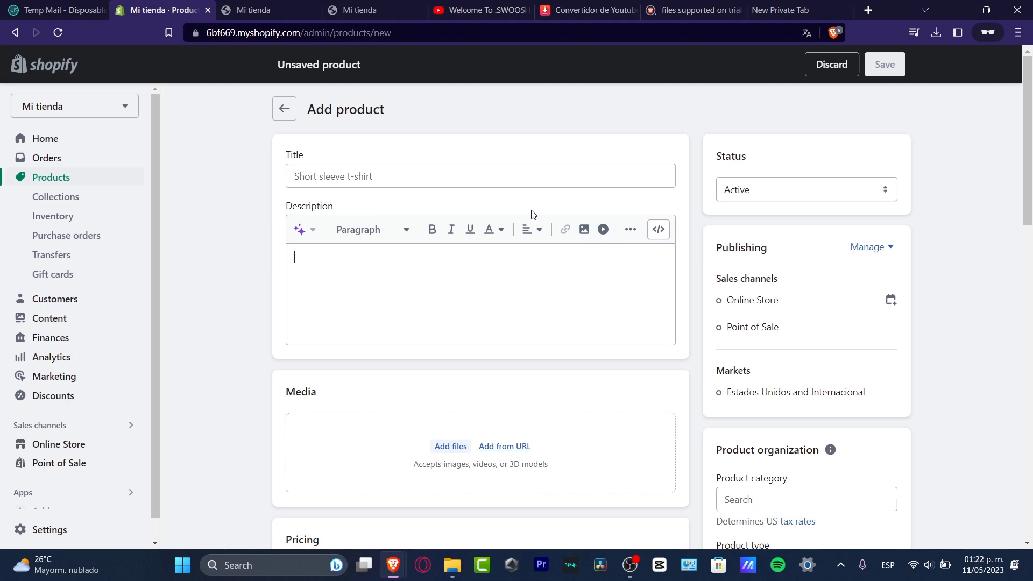
pyautogui.click(398, 181)
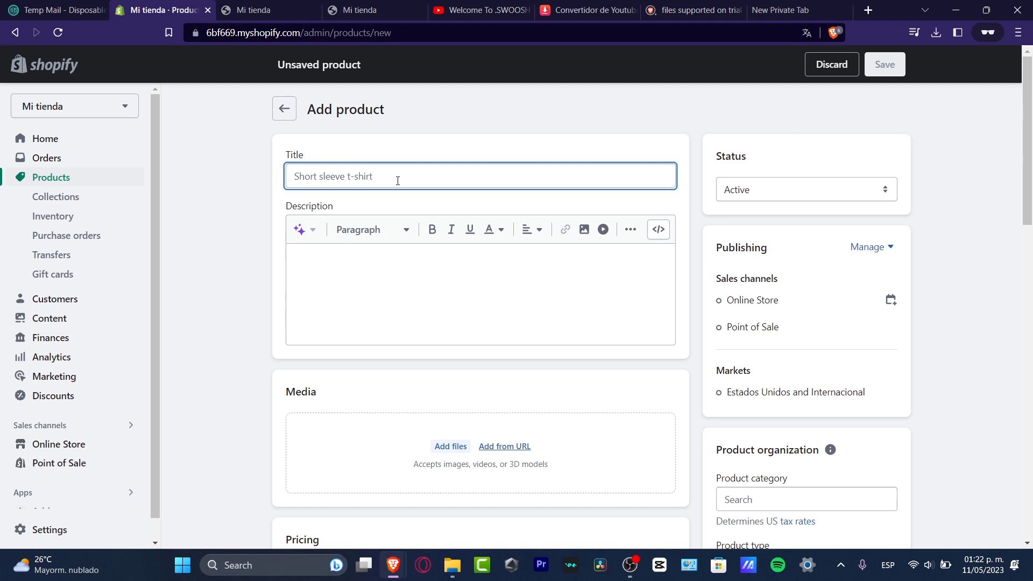
# Title the product 'Short Sleeve T-Shirt (Unisex)' and select the title for copying
pyautogui.write('S')
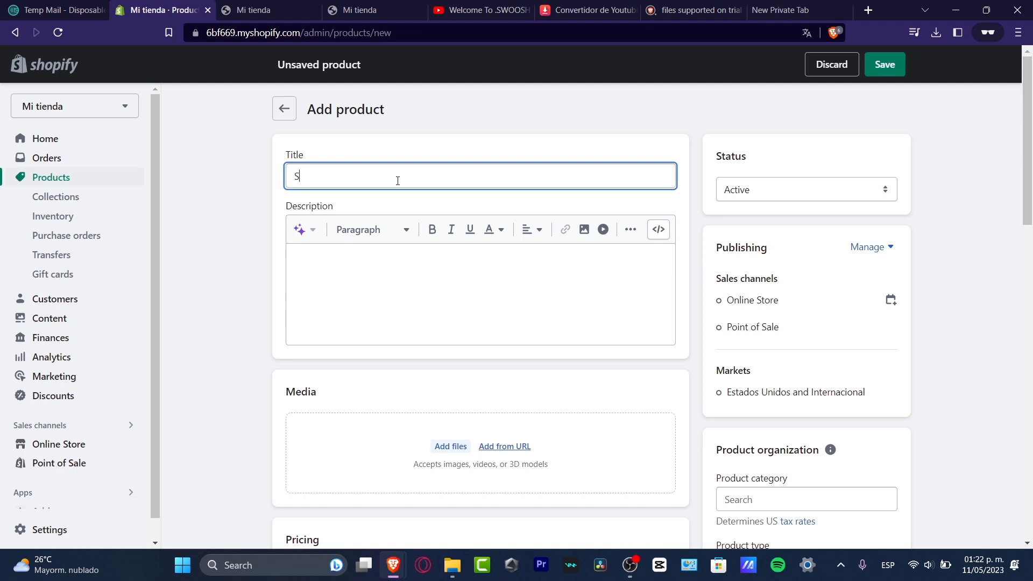
pyautogui.write('hort Sleeve T-Shirt (Unisex)')
pyautogui.click(513, 278)
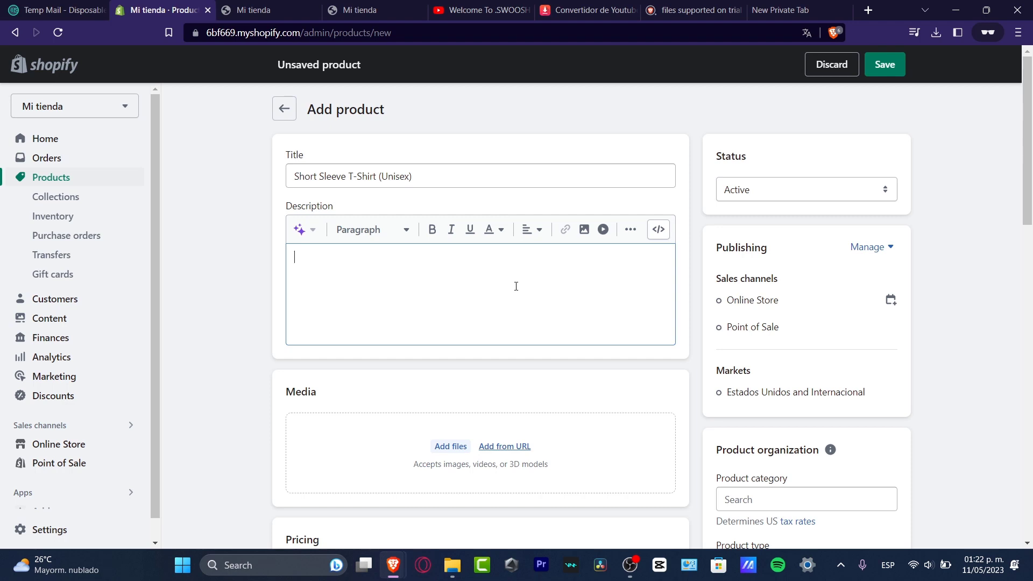
pyautogui.tripleClick(397, 178)
pyautogui.hotkey('ctrl', 'c')
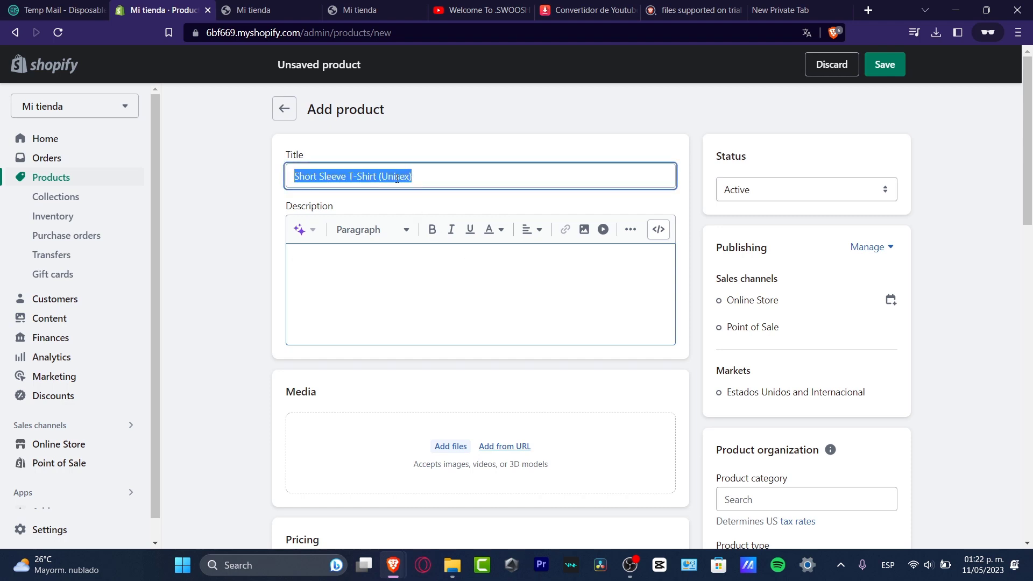
# Ask ChatGPT for a description of a unisex-size short sleeve T-shirt for teenagers aged 10-16
pyautogui.moveTo(383, 563)
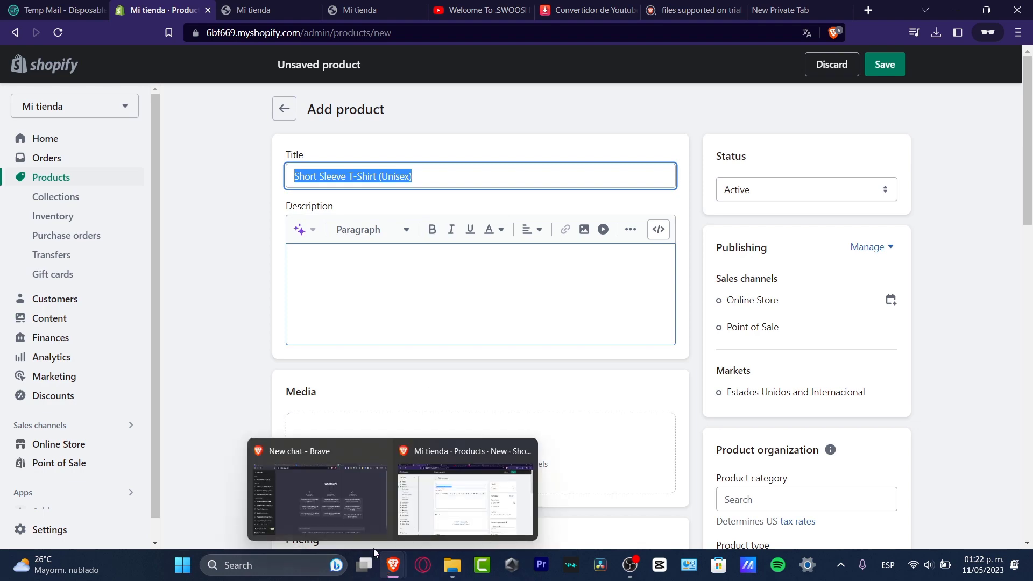
pyautogui.click(353, 518)
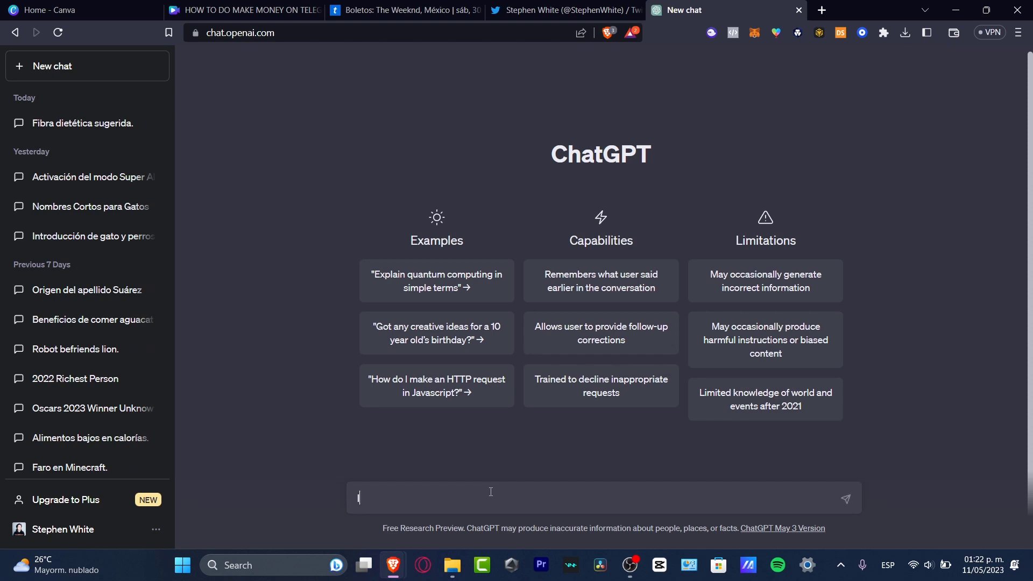
pyautogui.write('create a description for')
pyautogui.hotkey('ctrl', 'v')
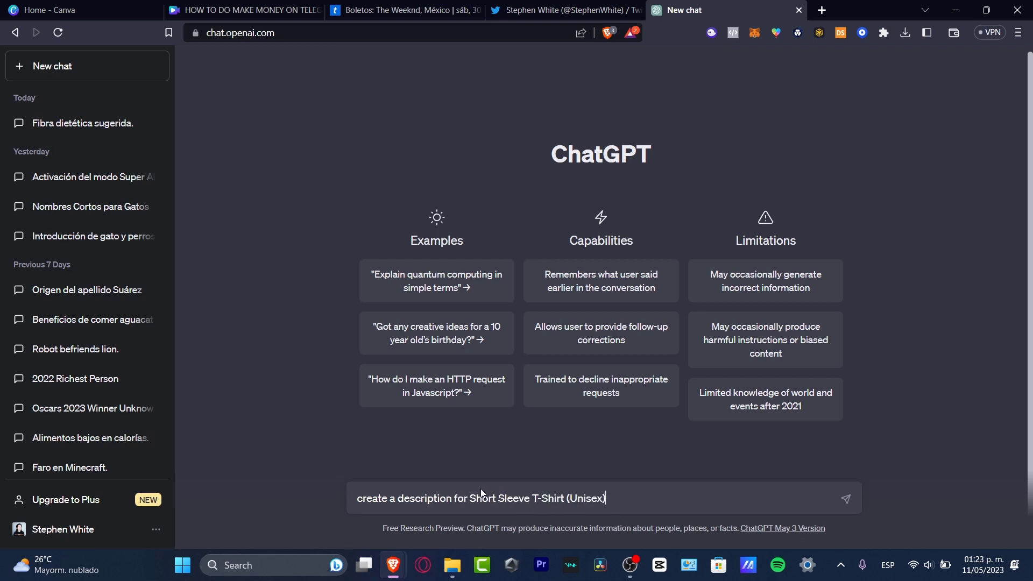
pyautogui.click(471, 499)
pyautogui.write('a')
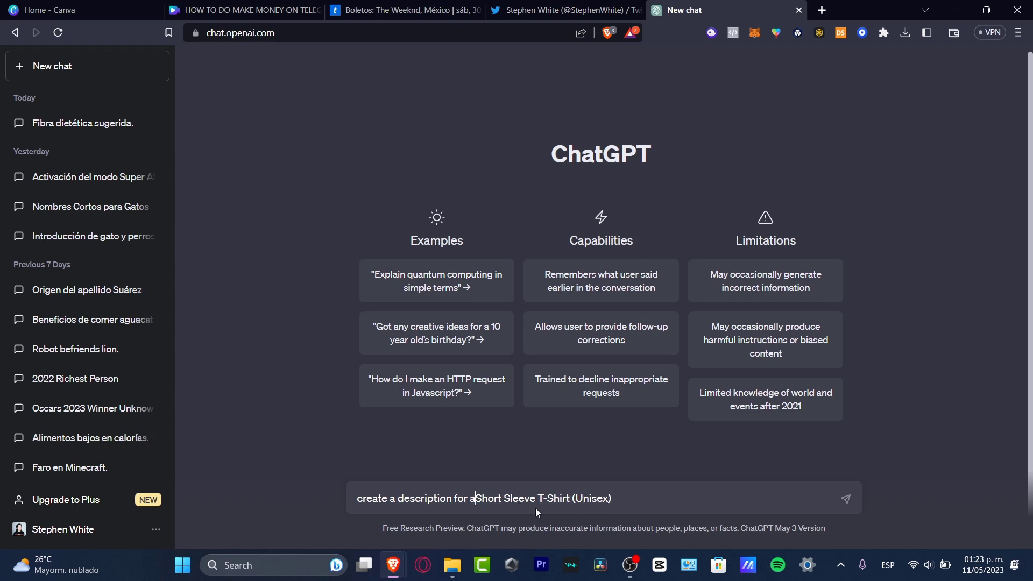
pyautogui.click(639, 503)
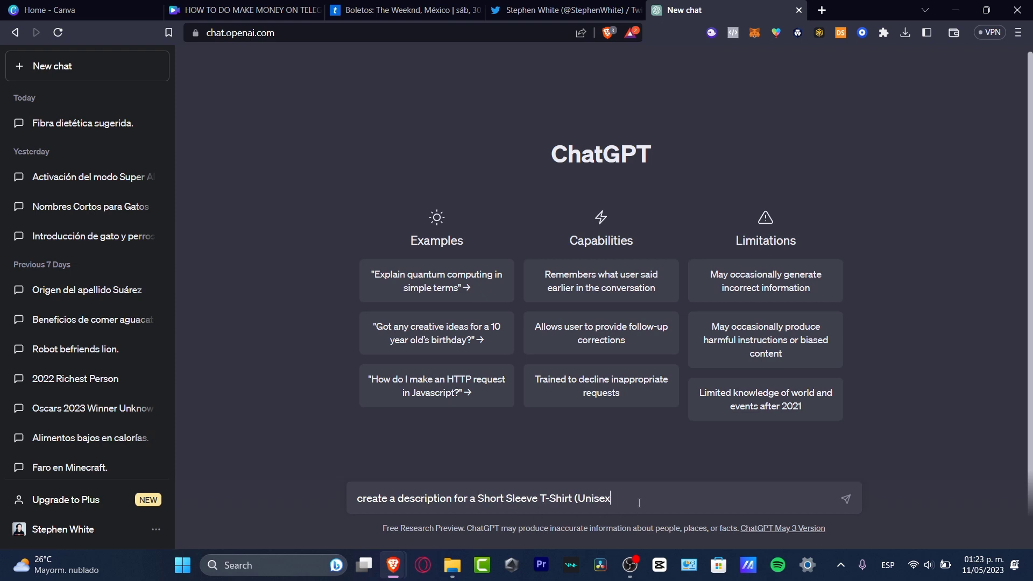
pyautogui.press('BackSpace')
pyautogui.press('BackSpace')
pyautogui.press('BackSpace')
pyautogui.press('BackSpace')
pyautogui.press('BackSpace')
pyautogui.press('BackSpace')
pyautogui.press('BackSpace')
pyautogui.write('unisex size, that looks')
pyautogui.press('BackSpace')
pyautogui.press('BackSpace')
pyautogui.press('BackSpace')
pyautogui.press('BackSpace')
pyautogui.write('ooks ac')
pyautogui.write('tractive to ')
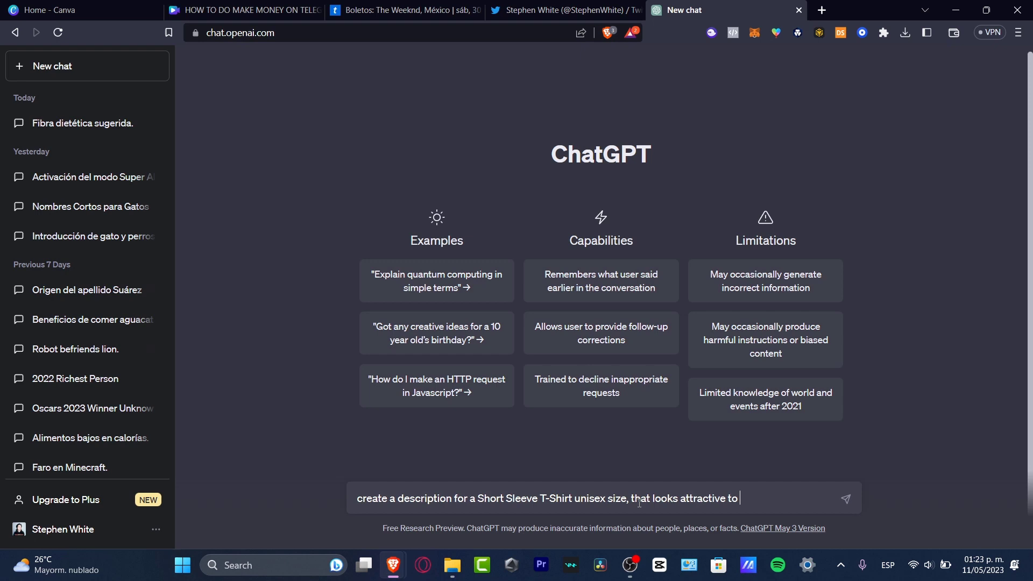
pyautogui.write('teenages from 10-16 years old.')
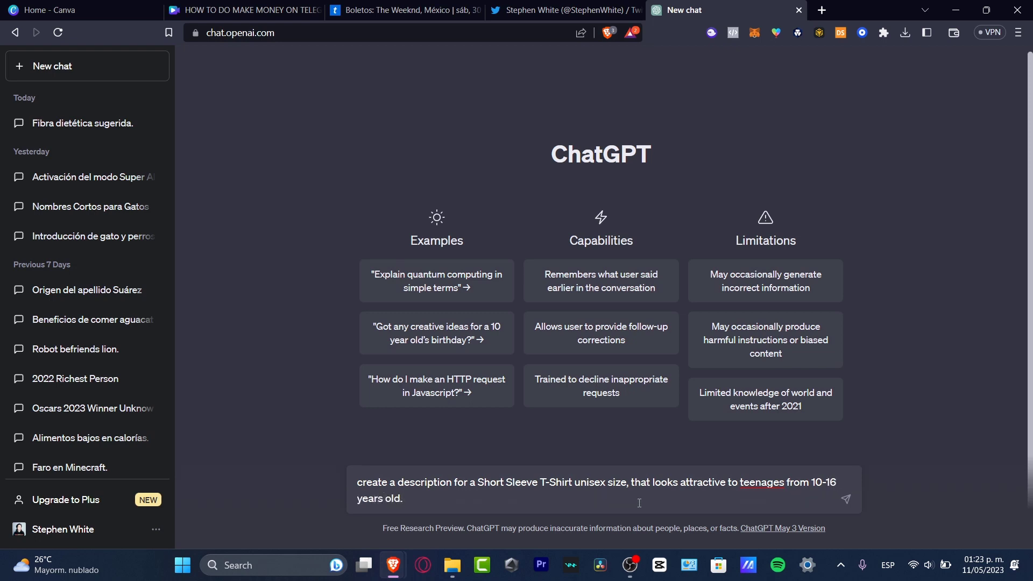
pyautogui.press('Return')
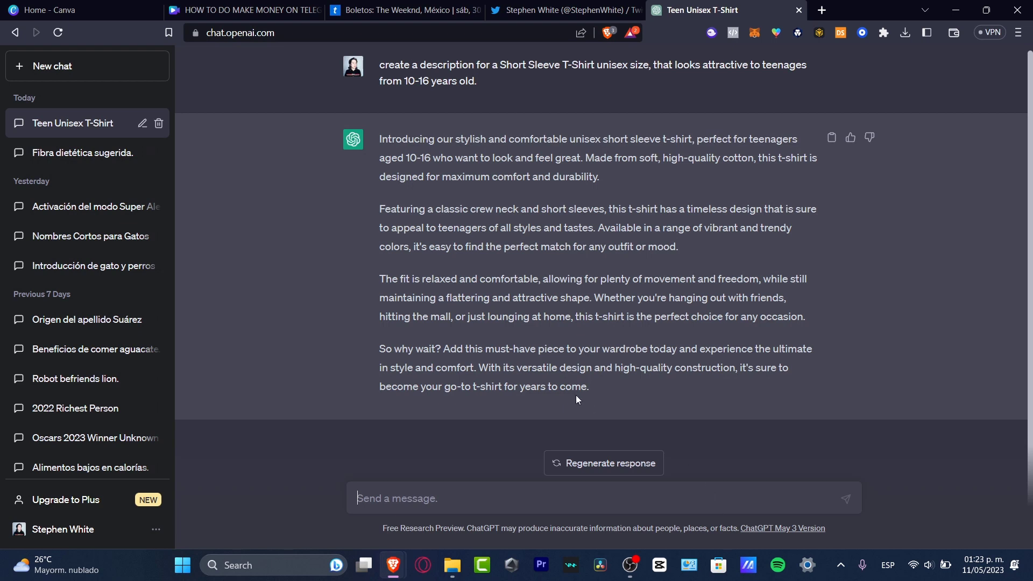
# Select ChatGPT's whole four-paragraph reply for copying
pyautogui.moveTo(598, 386); pyautogui.dragTo(369, 122)
pyautogui.hotkey('ctrl', 'c')
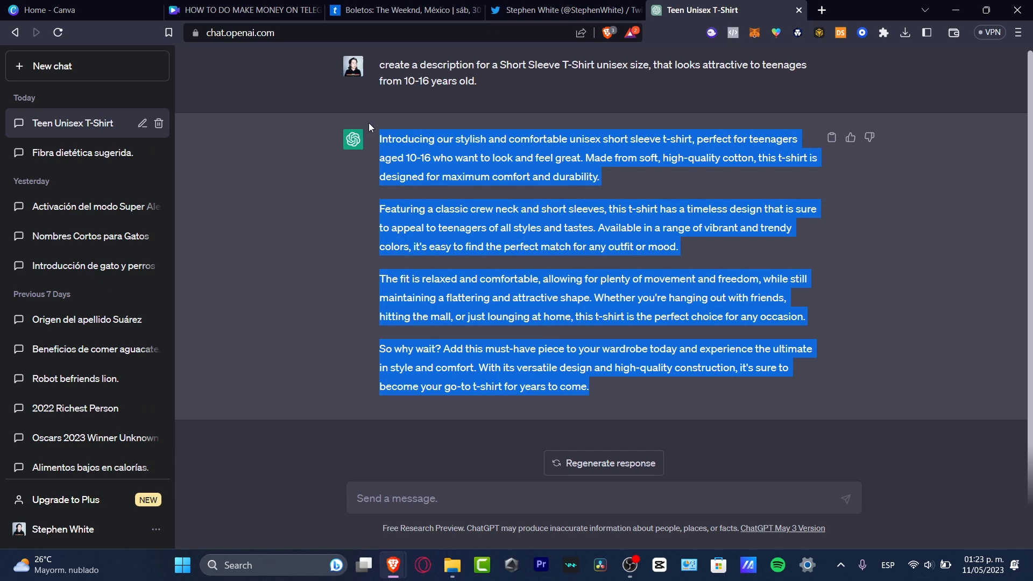
# Paste ChatGPT's teen-focused description into the Shopify product's Description editor
pyautogui.moveTo(393, 565)
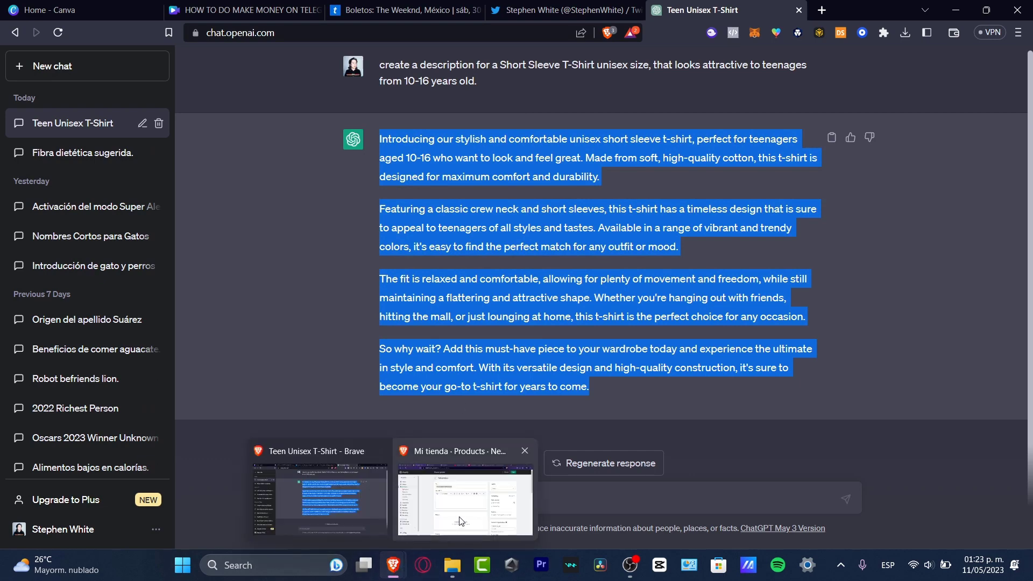
pyautogui.click(563, 423)
pyautogui.hotkey('ctrl', 'v')
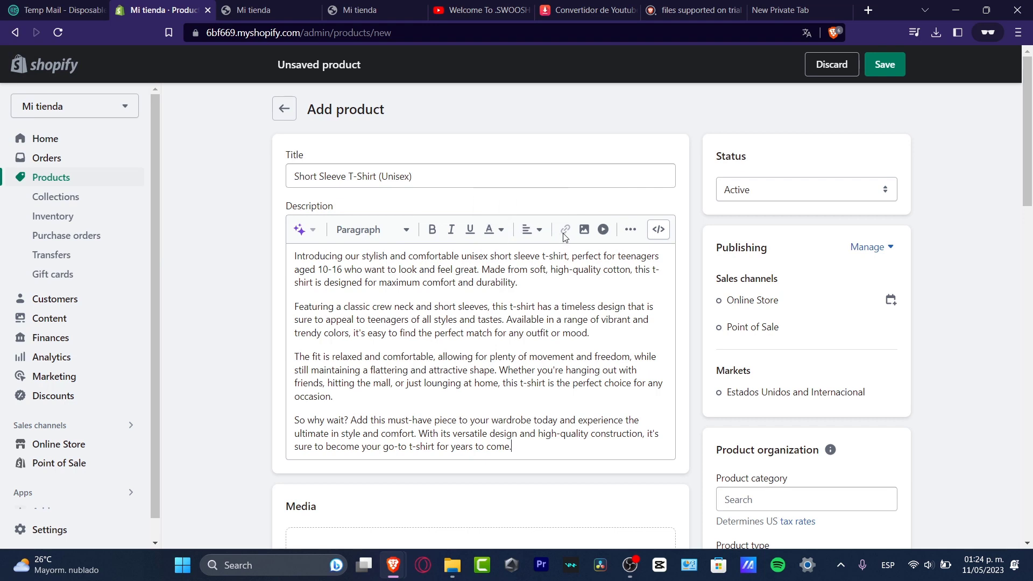
pyautogui.click(632, 230)
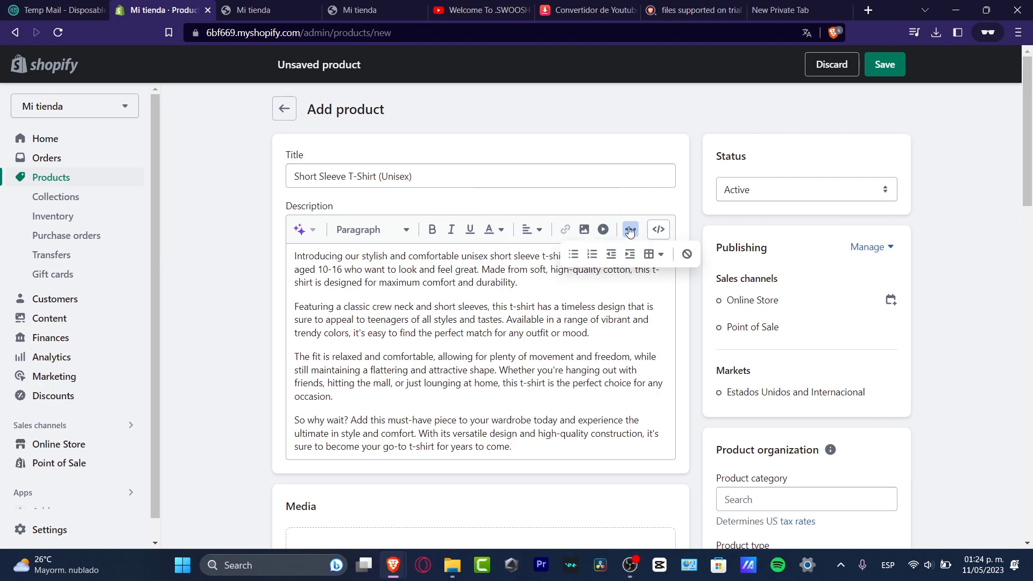
pyautogui.click(531, 451)
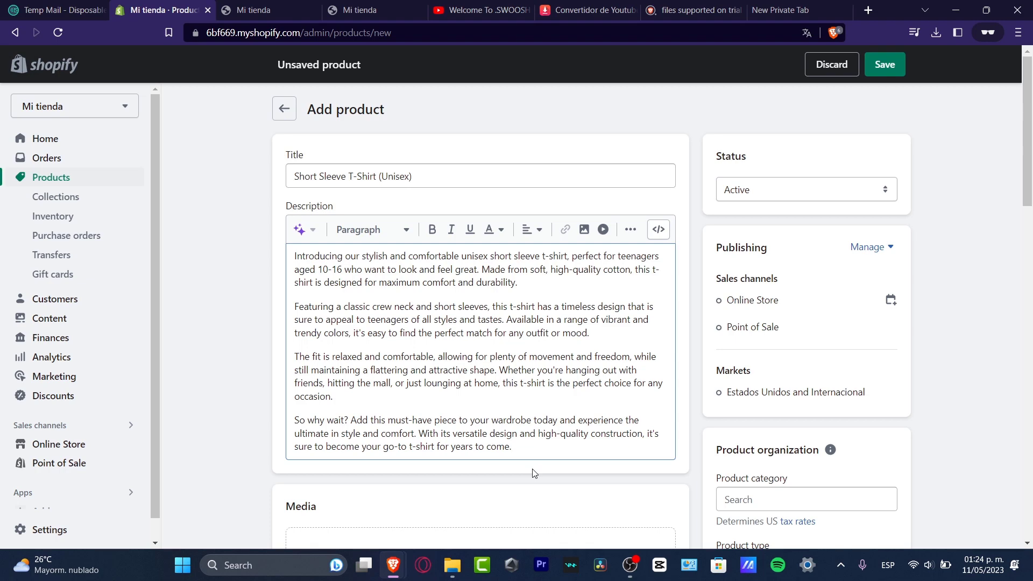
# Ask ChatGPT to create the same T-shirt description for an adult audience
pyautogui.moveTo(401, 557)
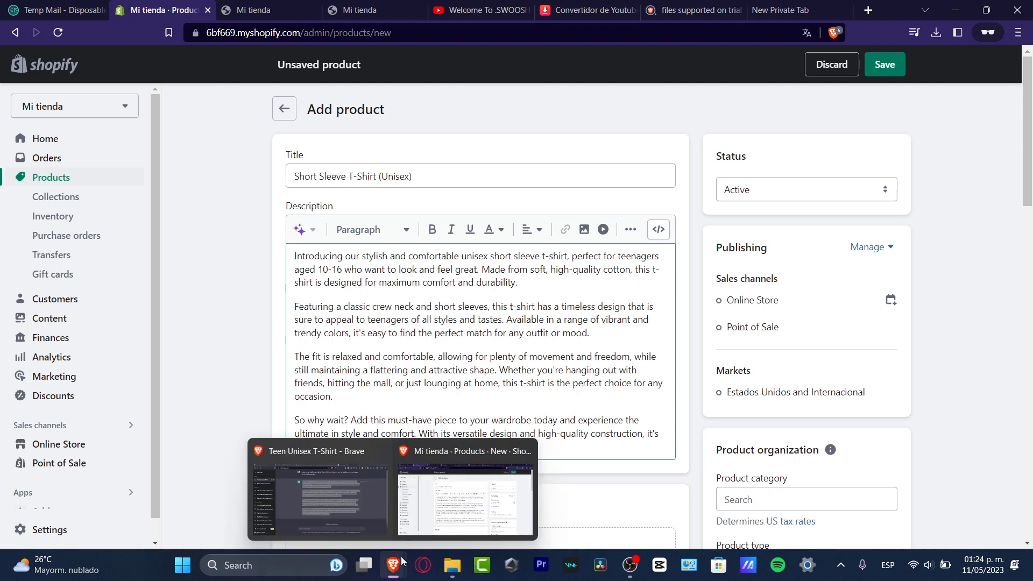
pyautogui.click(378, 522)
pyautogui.click(660, 394)
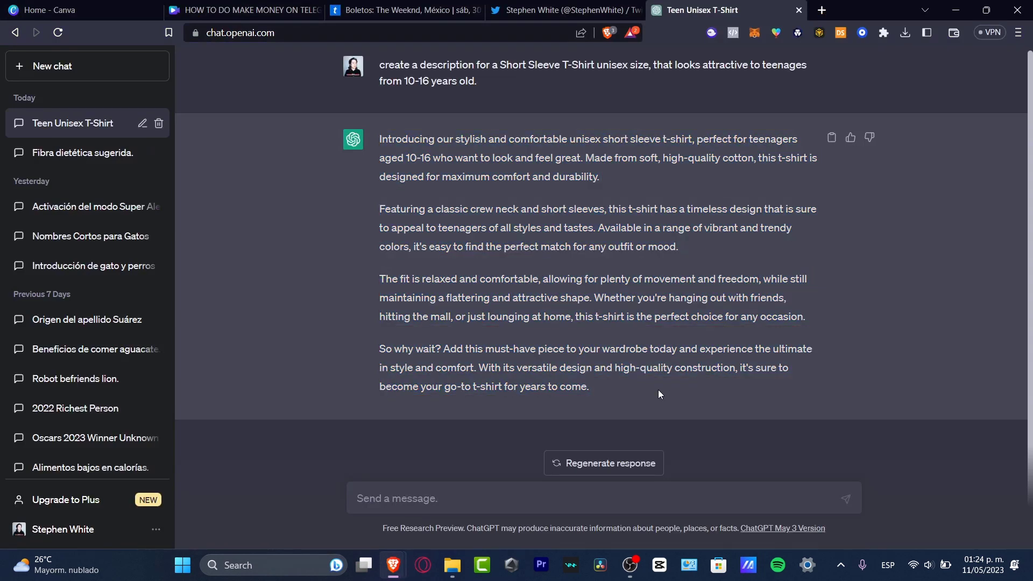
pyautogui.moveTo(757, 60); pyautogui.dragTo(807, 64)
pyautogui.click(463, 497)
pyautogui.write('now, create the same de')
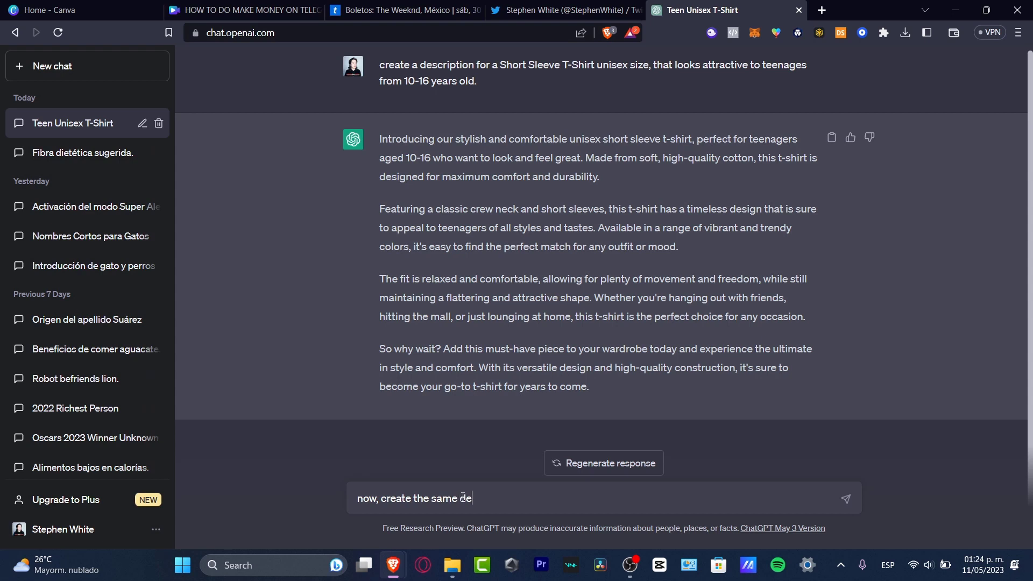
pyautogui.write('scription but for adult audience')
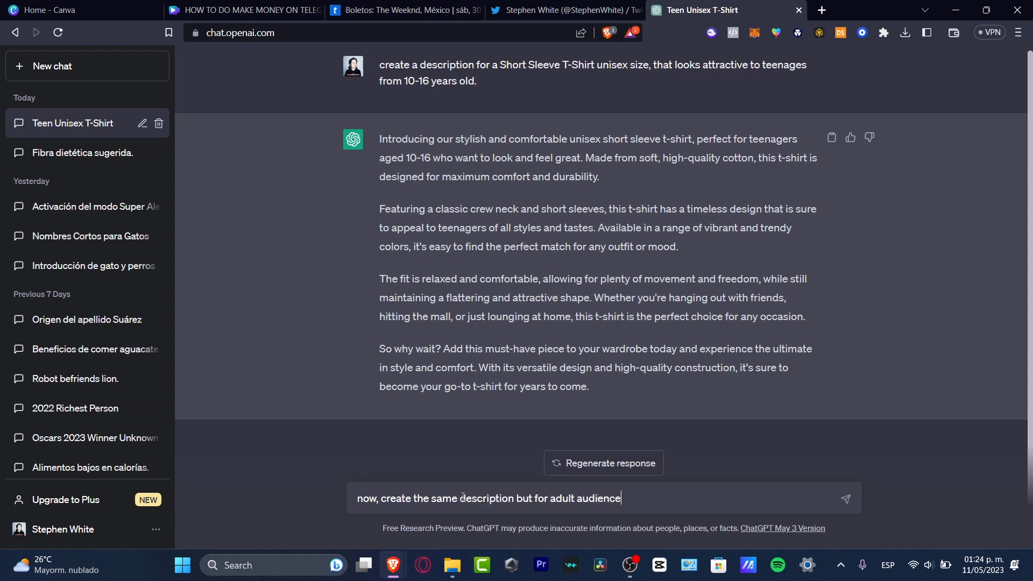
pyautogui.press('Return')
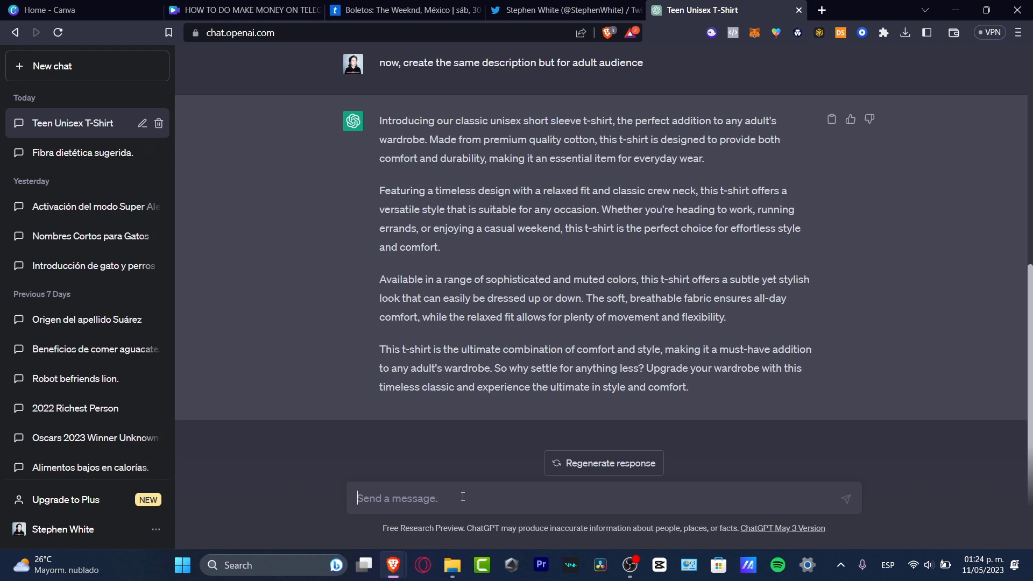
# Ask ChatGPT to make the adult description a little bit shorter
pyautogui.write('make th')
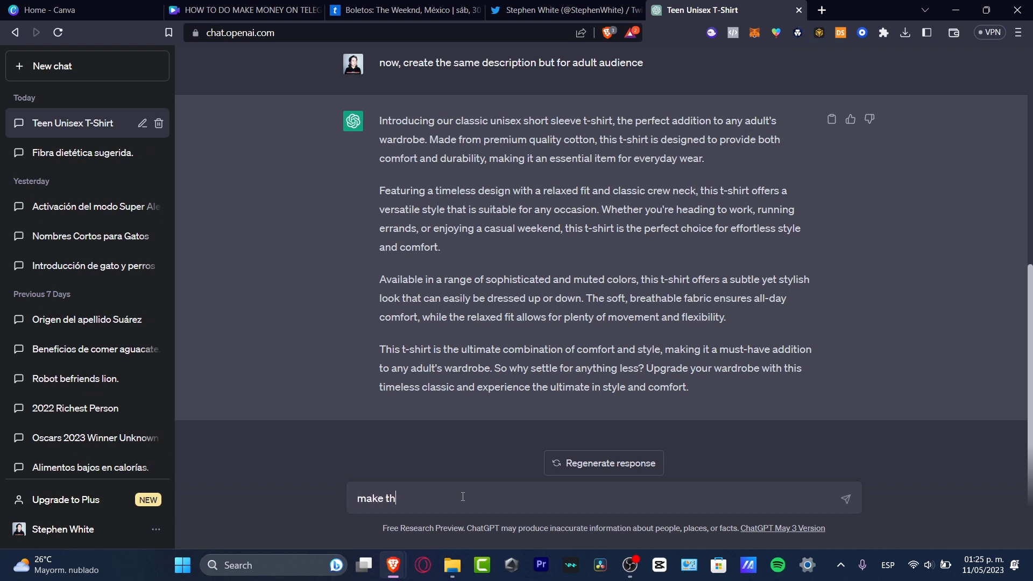
pyautogui.write('is description a little bit shorter')
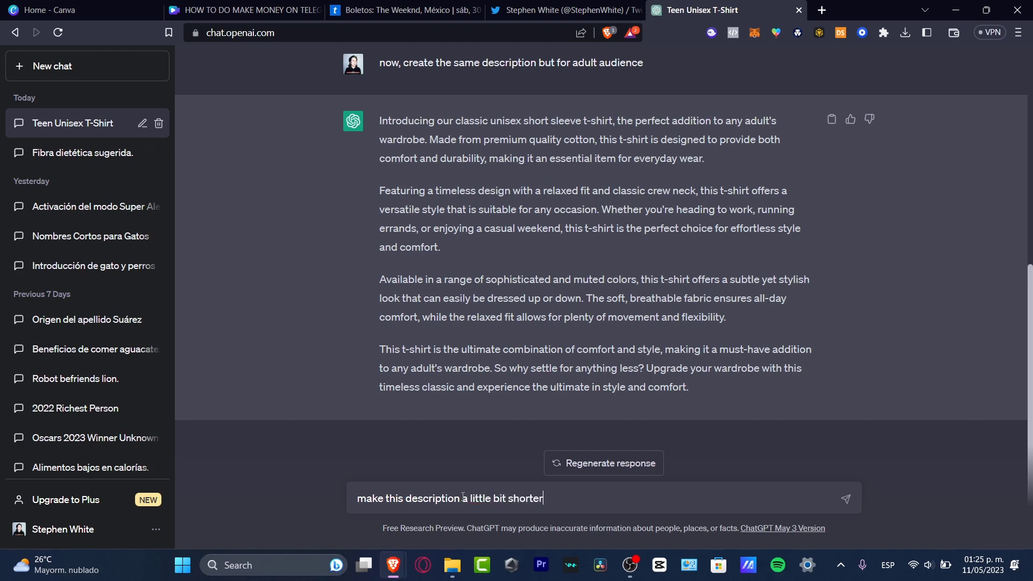
pyautogui.press('Return')
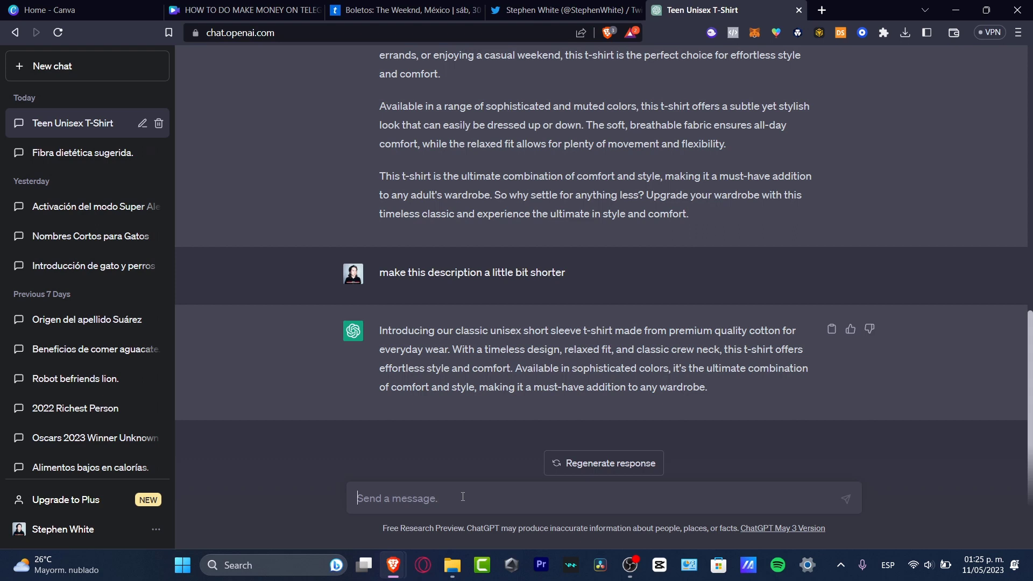
# Tell ChatGPT the store 'Humans' makes creative, funny clothes, then select the revised description
pyautogui.write('Th')
pyautogui.press('BackSpace')
pyautogui.write('he name of my store')
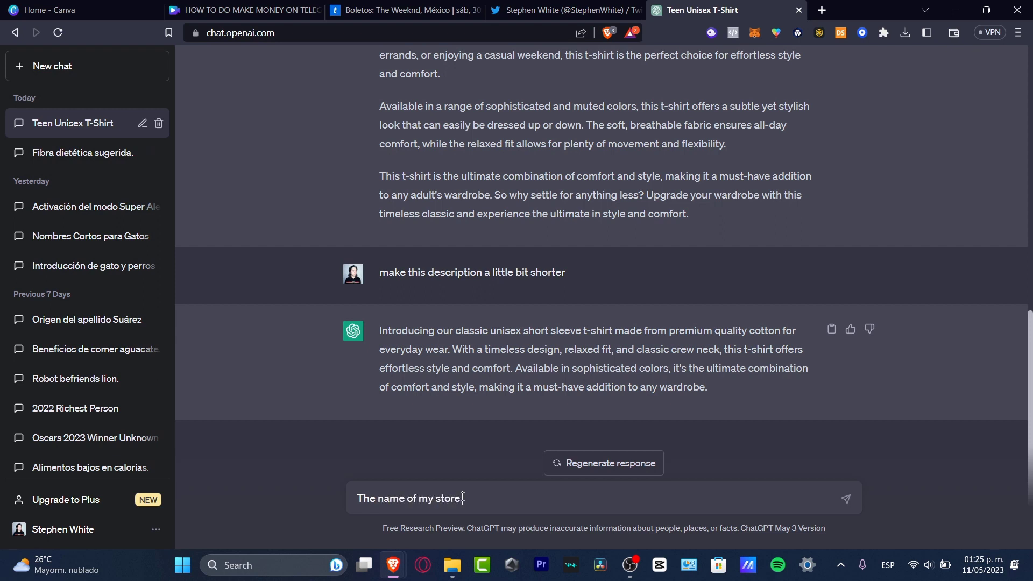
pyautogui.write(' is called "Humans" and we focus into ')
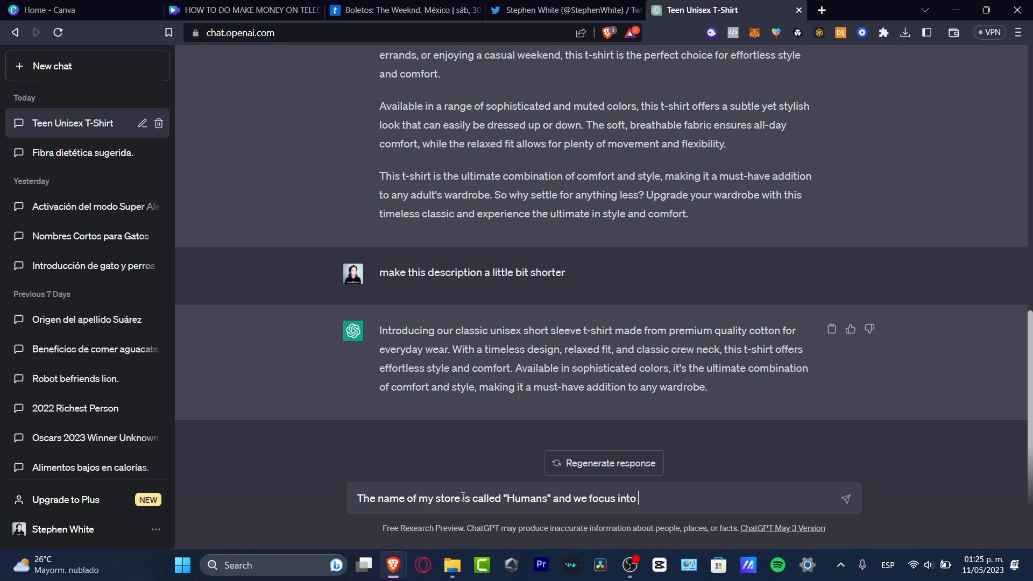
pyautogui.write('develop and ')
pyautogui.write('make ')
pyautogui.write('innova')
pyautogui.press('BackSpace')
pyautogui.press('BackSpace')
pyautogui.press('BackSpace')
pyautogui.press('BackSpace')
pyautogui.press('BackSpace')
pyautogui.press('BackSpace')
pyautogui.write('creative and ')
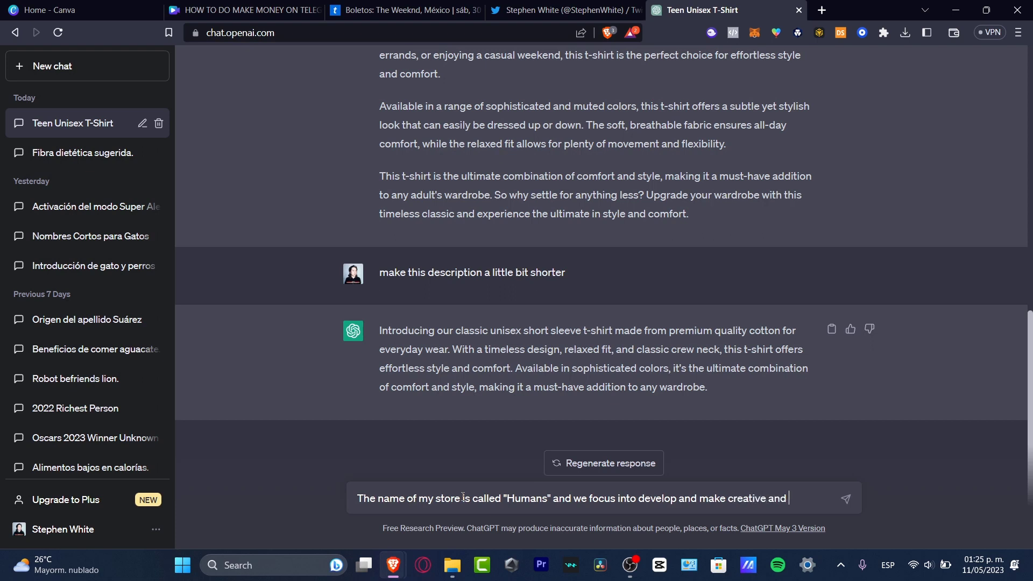
pyautogui.write('funny ')
pyautogui.write('clothes, ')
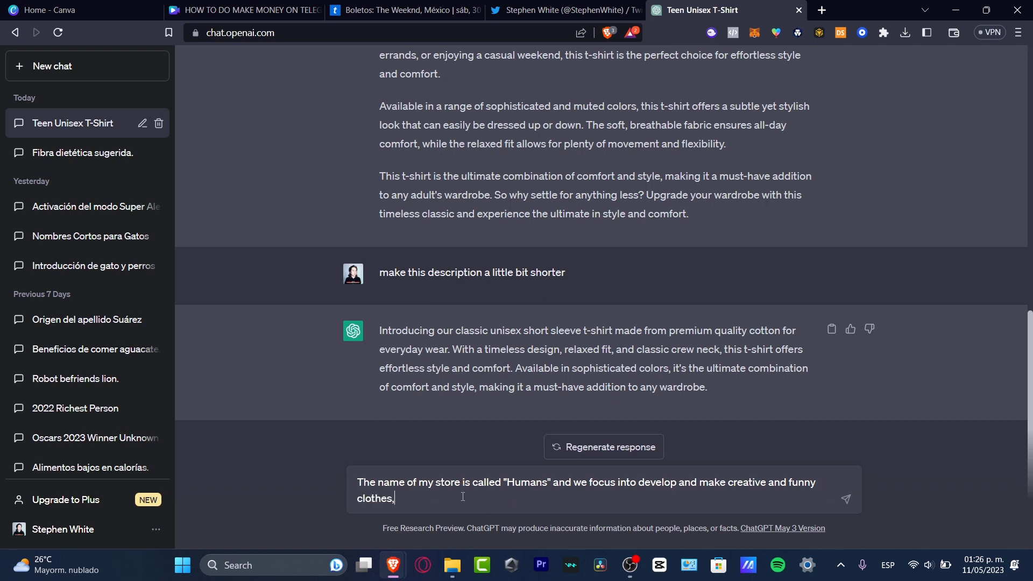
pyautogui.write('addd')
pyautogui.press('BackSpace')
pyautogui.write('this info and more')
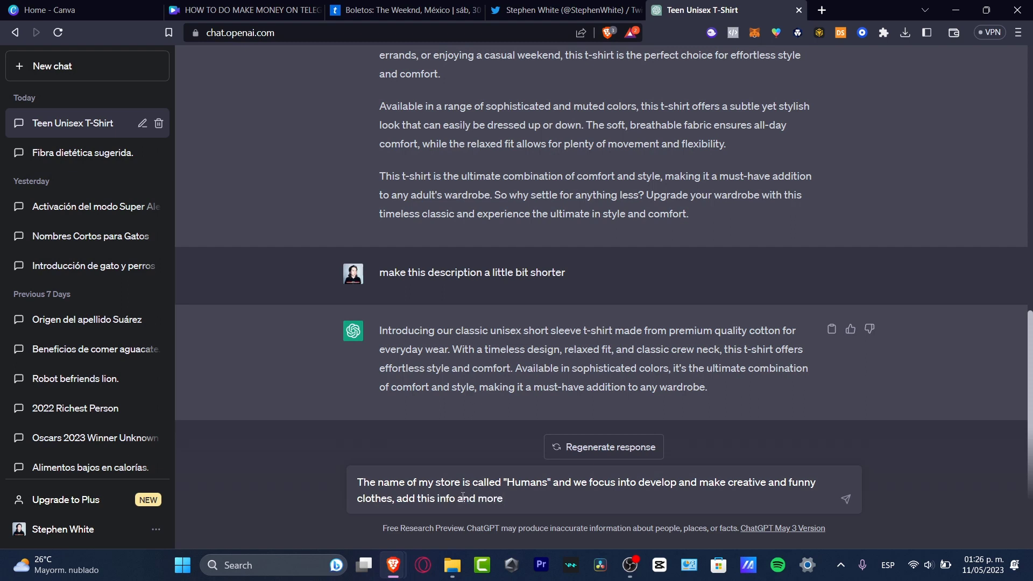
pyautogui.write(' to m')
pyautogui.press('BackSpace')
pyautogui.write('the latest description')
pyautogui.press('Return')
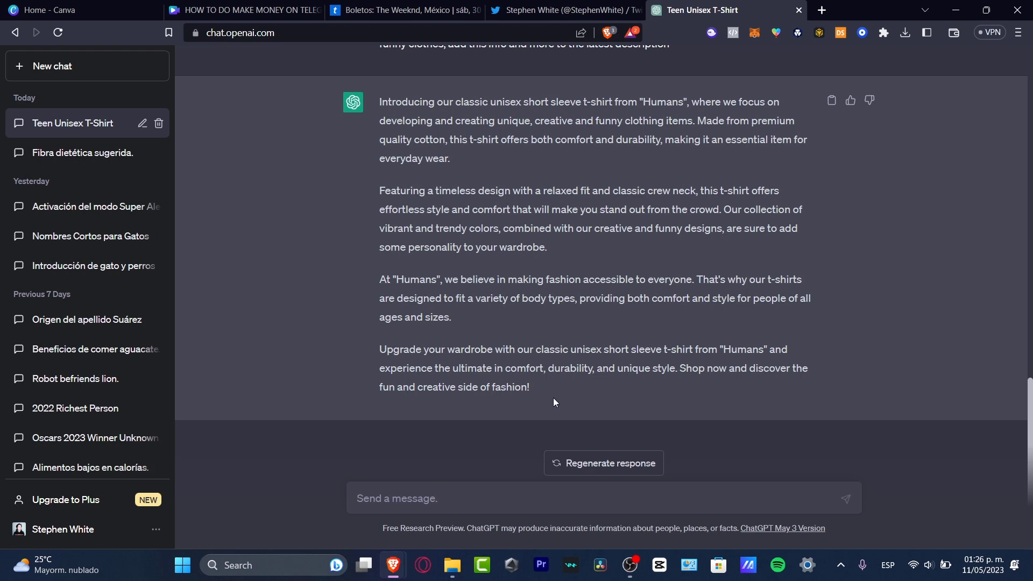
pyautogui.moveTo(532, 387); pyautogui.dragTo(374, 108)
pyautogui.hotkey('ctrl', 'c')
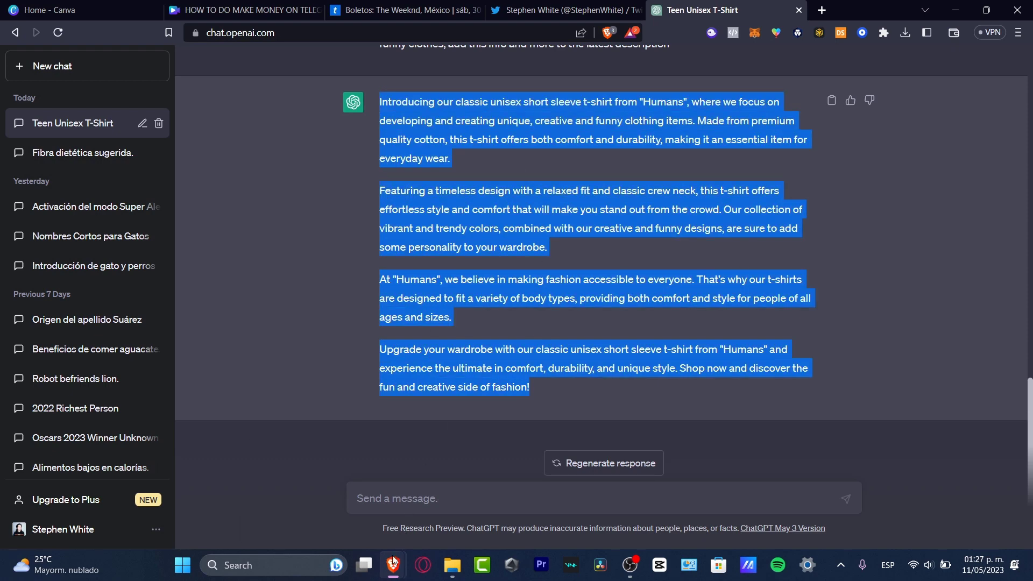
# Replace the old Shopify description with the pasted Humans text
pyautogui.moveTo(393, 565)
pyautogui.click(528, 474)
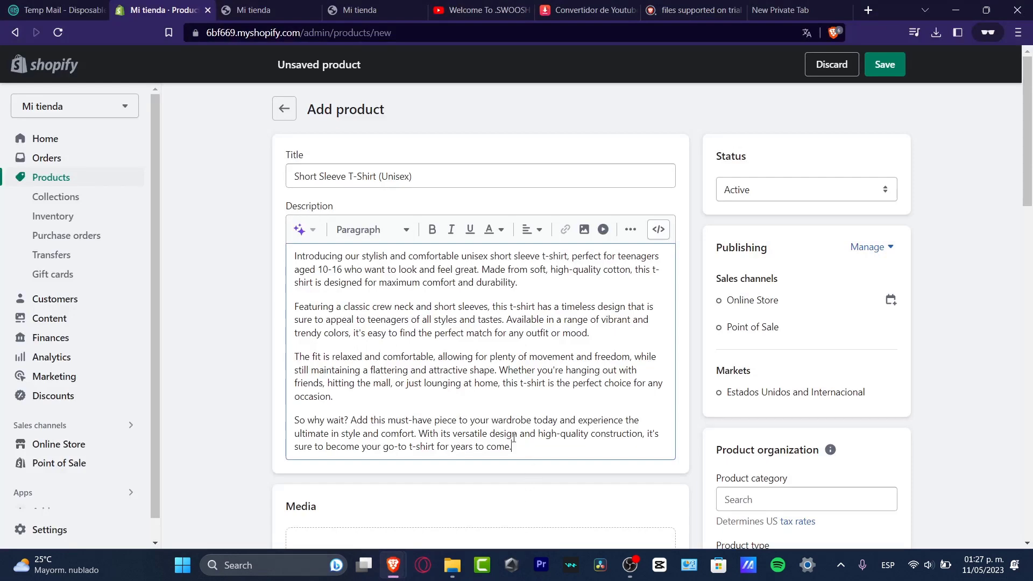
pyautogui.moveTo(513, 447); pyautogui.dragTo(291, 257)
pyautogui.hotkey('ctrl', 'v')
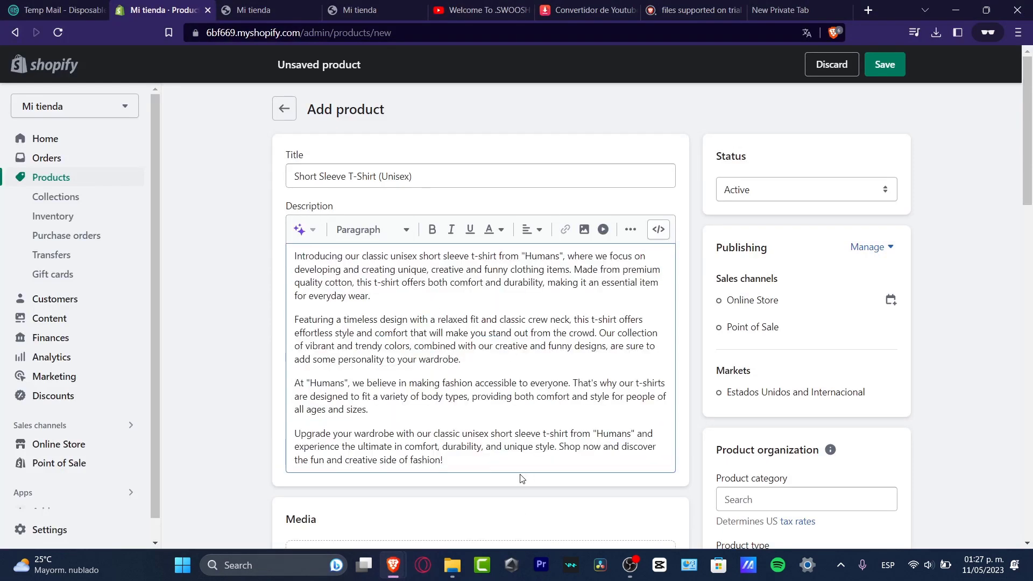
# Open and close the sparkle Generate text popover for the description
pyautogui.moveTo(447, 570)
pyautogui.click(309, 239)
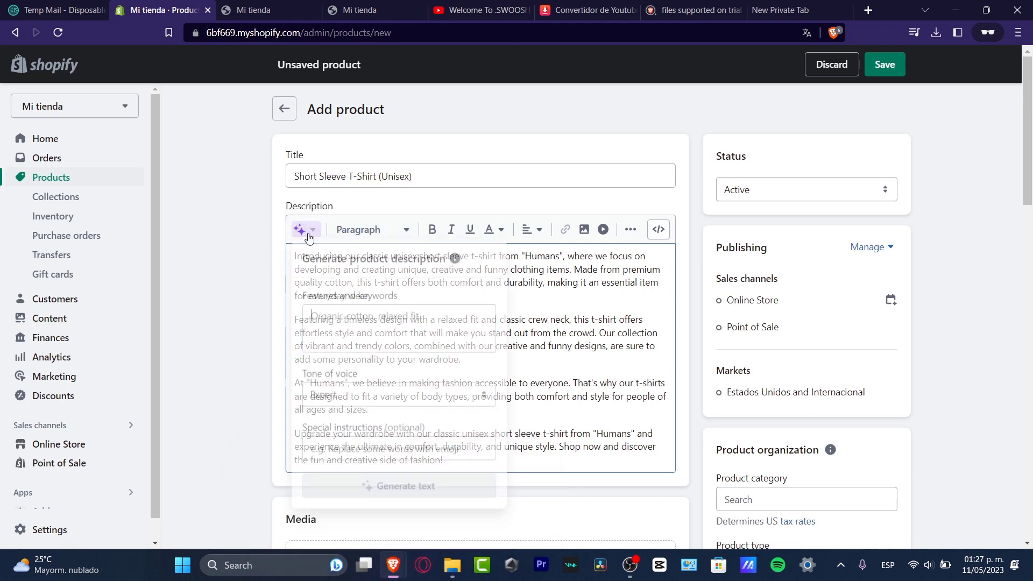
pyautogui.click(304, 229)
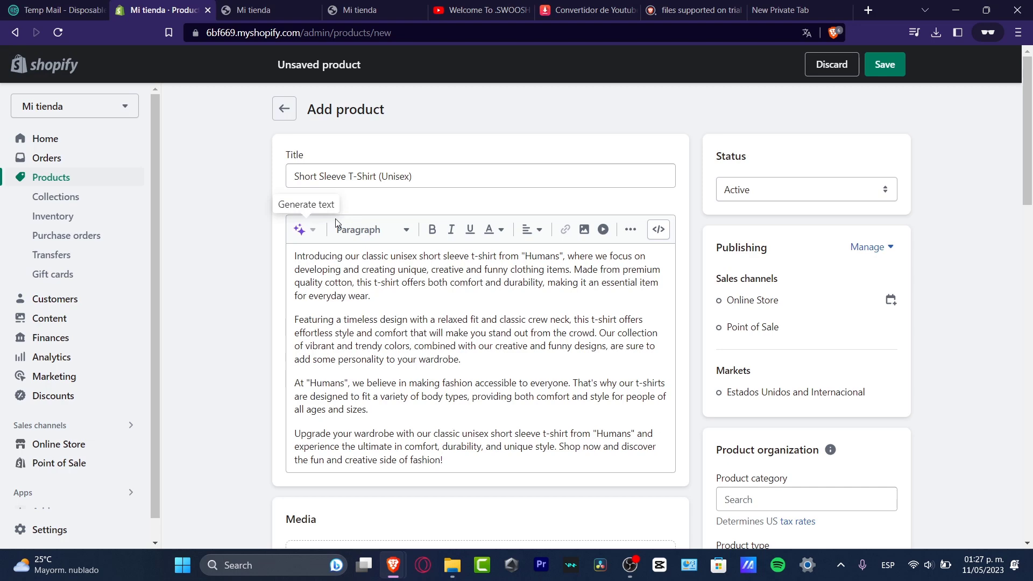
pyautogui.click(302, 236)
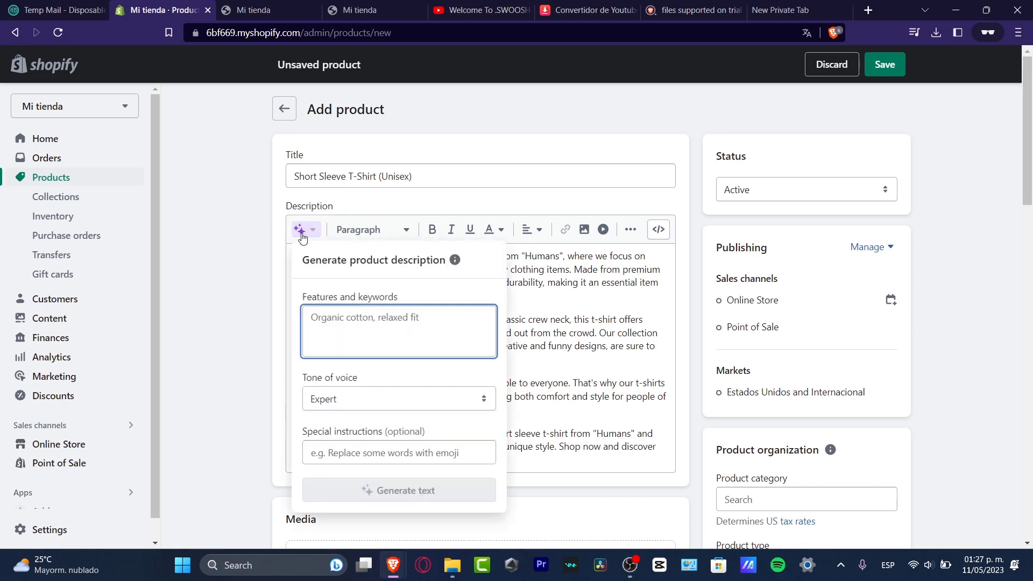
pyautogui.scroll(-4, 379, 346)
pyautogui.scroll(4, 378, 346)
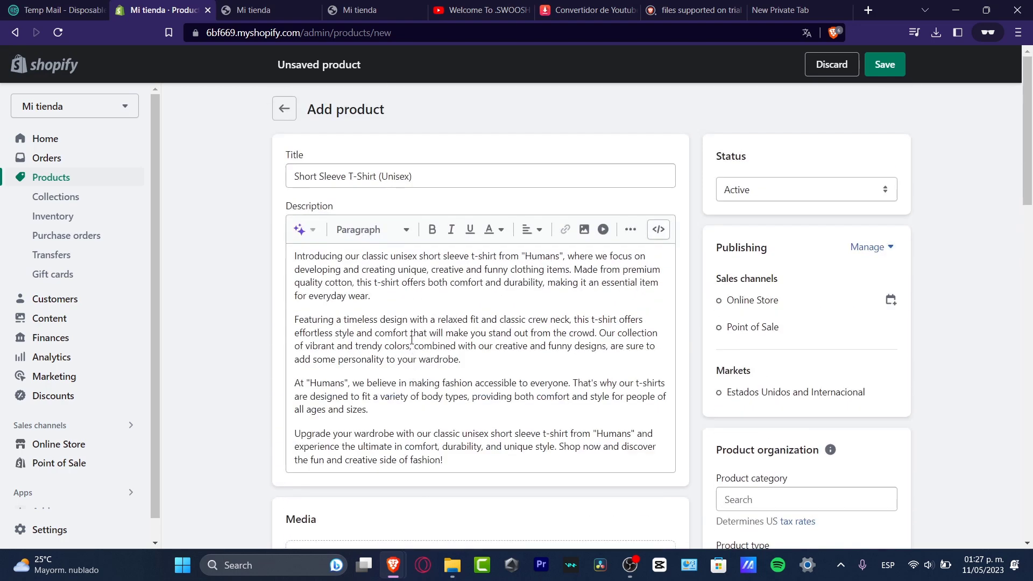
# Clear all existing text from the product description and open the Generate product description dialog
pyautogui.moveTo(469, 467); pyautogui.dragTo(304, 270)
pyautogui.press('BackSpace')
pyautogui.press('BackSpace')
pyautogui.press('BackSpace')
pyautogui.press('BackSpace')
pyautogui.hotkey('ctrl', 'a')
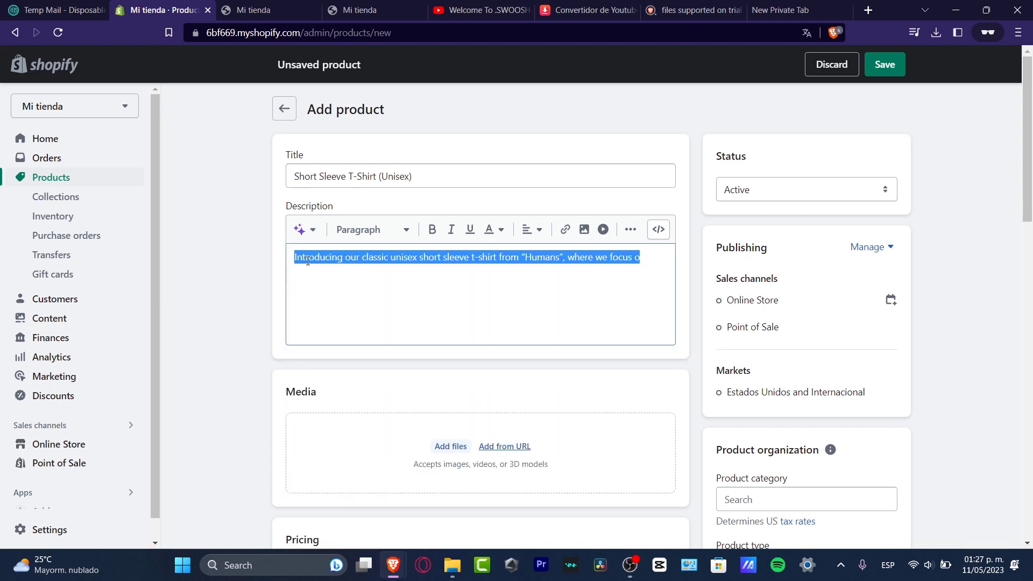
pyautogui.press('BackSpace')
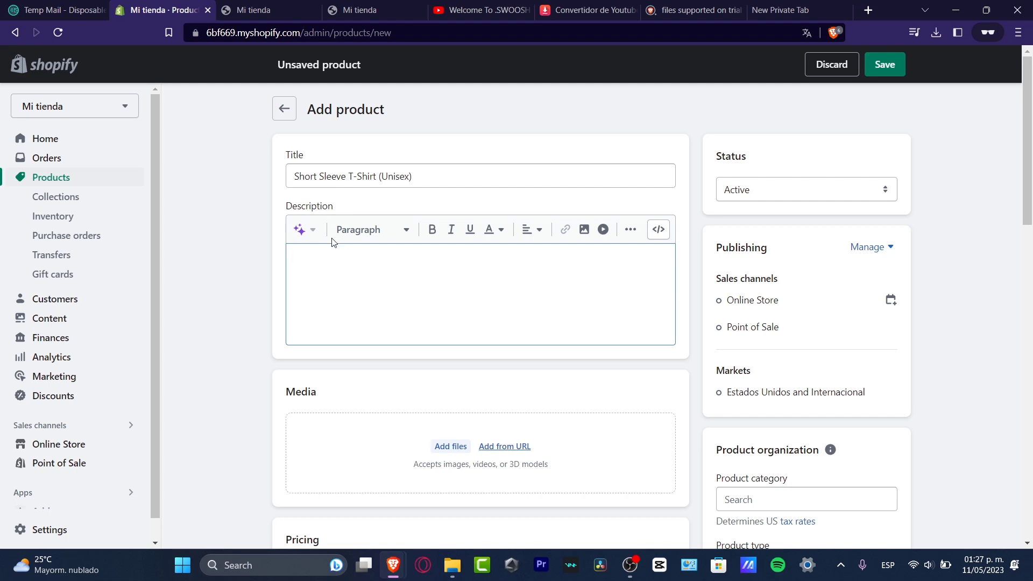
pyautogui.click(299, 230)
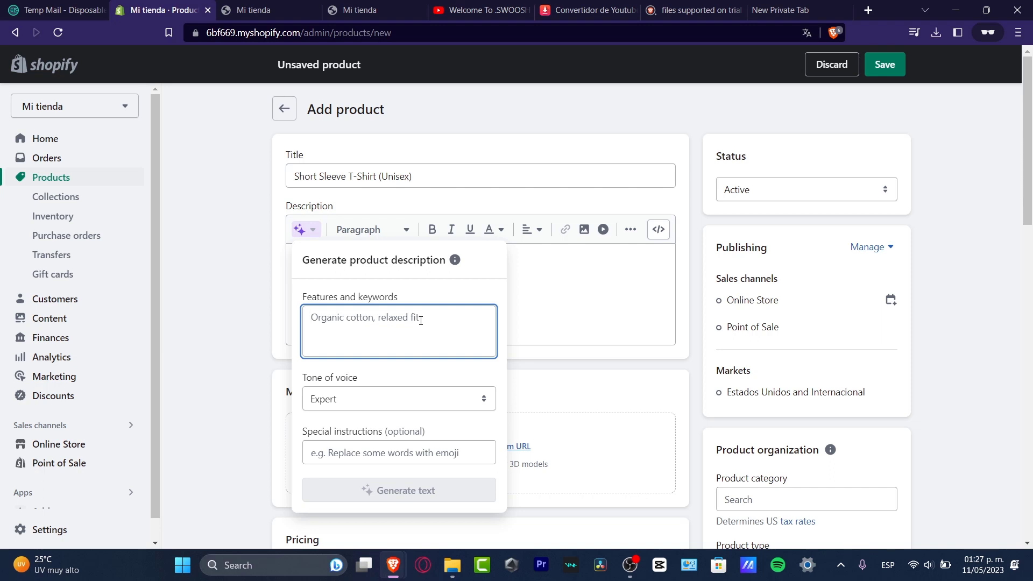
# Enter generator keywords: relaxed fit, funny creative designs and unisex designs
pyautogui.write('relaxed fit, fun')
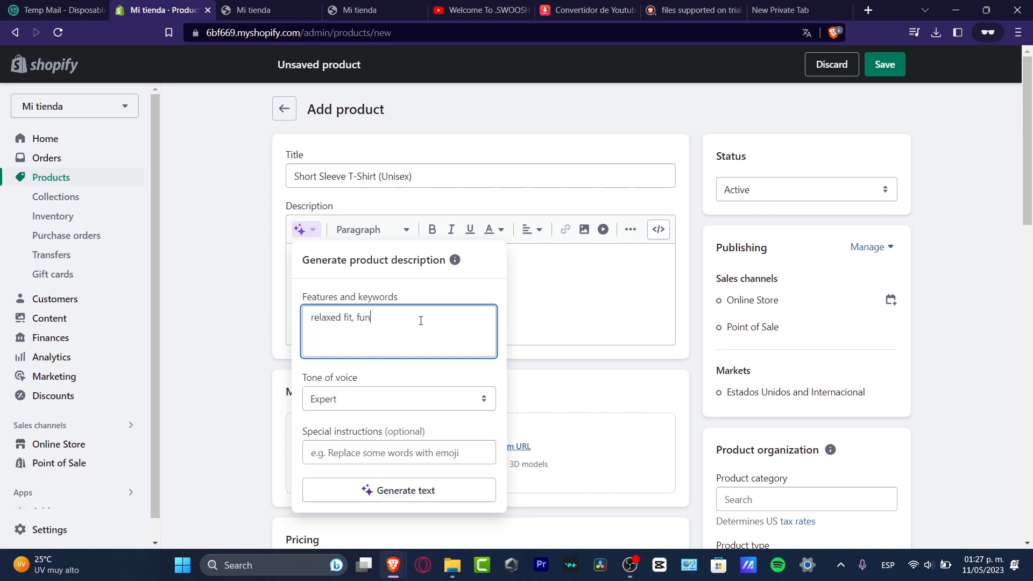
pyautogui.write('ny creative designs, unisex designs')
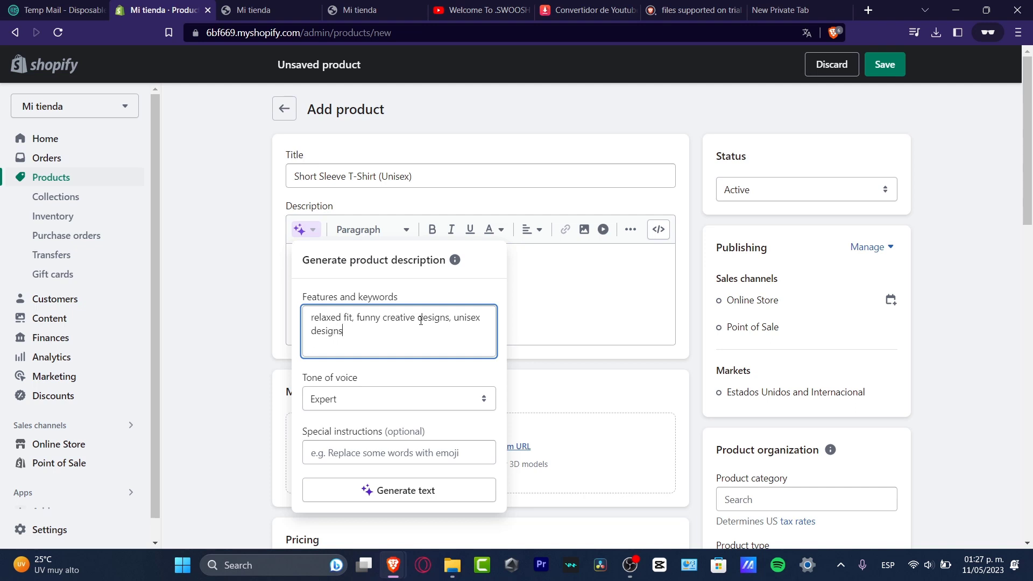
# Set the generator's tone of voice to Playful
pyautogui.click(383, 402)
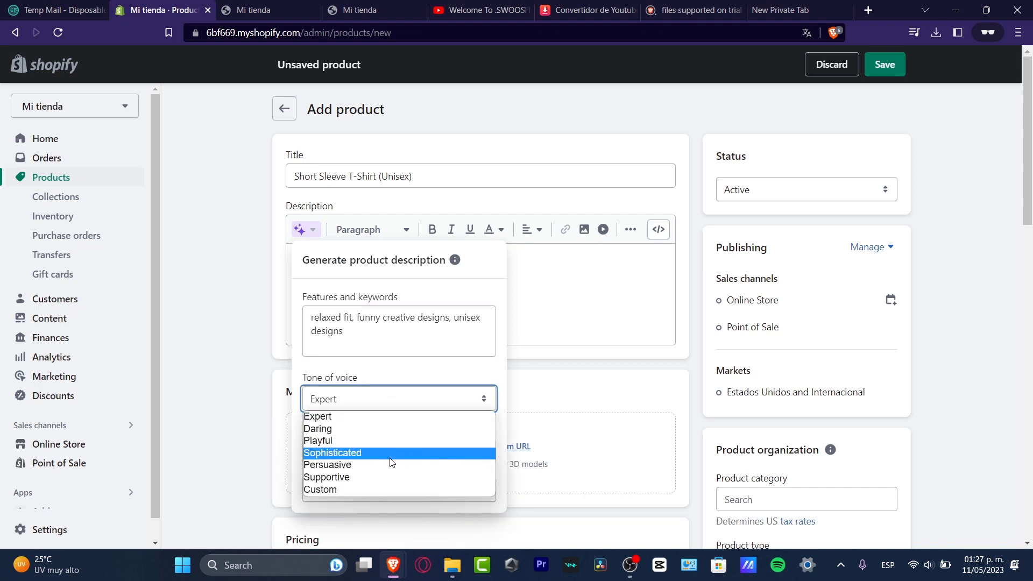
pyautogui.click(333, 441)
pyautogui.scroll(-4, 420, 435)
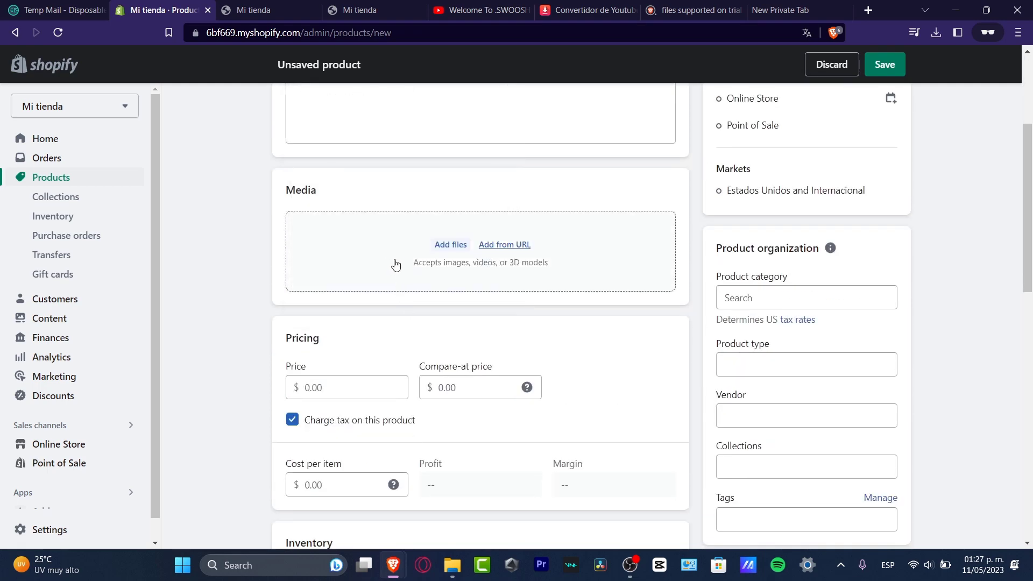
pyautogui.scroll(4, 419, 434)
# Add special instructions asking for emojis aimed at a teenage audience, then generate the suggestion
pyautogui.click(301, 229)
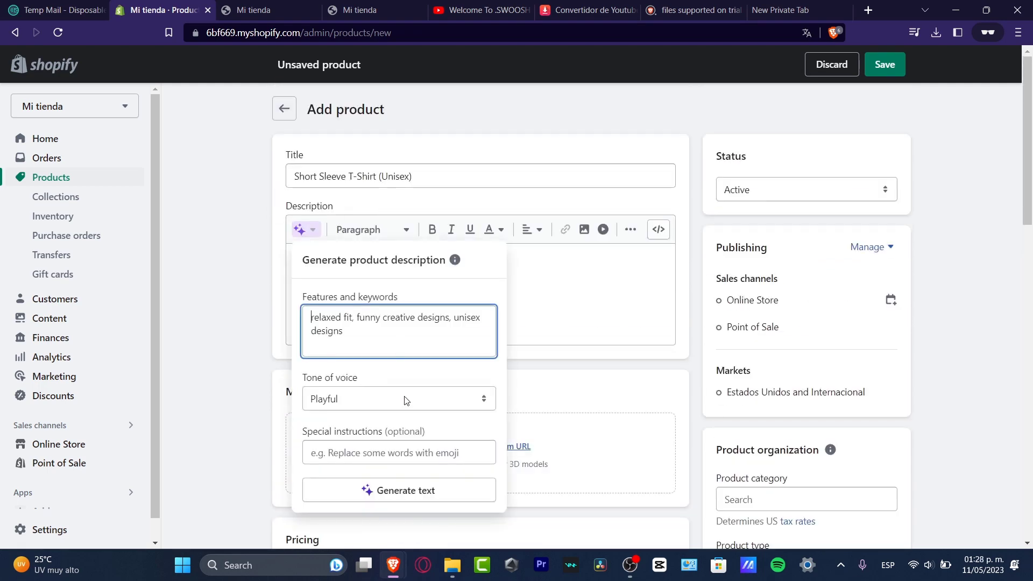
pyautogui.click(439, 454)
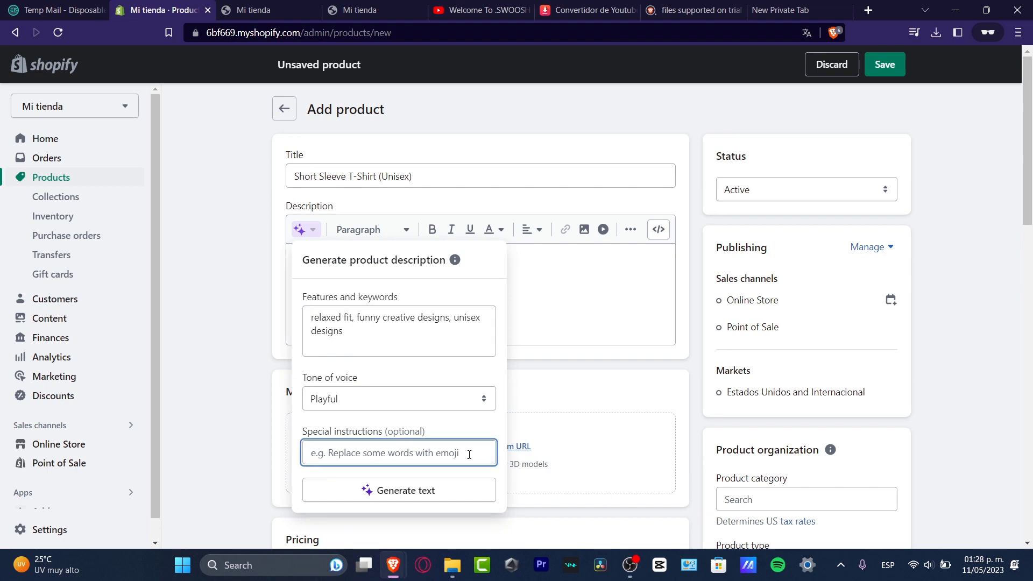
pyautogui.write('Repla')
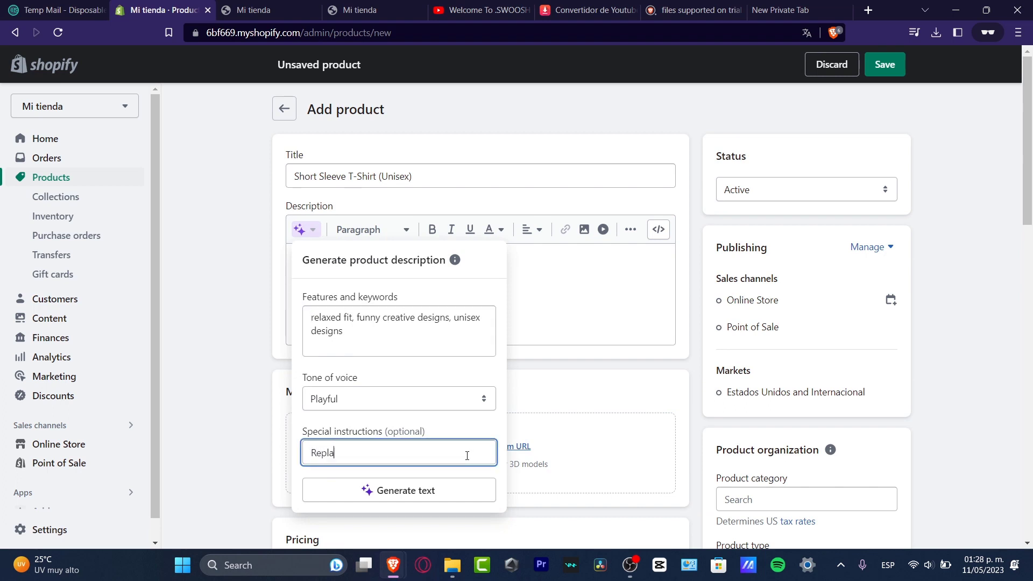
pyautogui.write('ce some words')
pyautogui.press('BackSpace')
pyautogui.press('BackSpace')
pyautogui.press('BackSpace')
pyautogui.press('BackSpace')
pyautogui.press('BackSpace')
pyautogui.press('BackSpace')
pyautogui.press('BackSpace')
pyautogui.press('BackSpace')
pyautogui.press('BackSpace')
pyautogui.press('BackSpace')
pyautogui.press('BackSpace')
pyautogui.press('BackSpace')
pyautogui.press('BackSpace')
pyautogui.press('BackSpace')
pyautogui.press('BackSpace')
pyautogui.press('BackSpace')
pyautogui.press('BackSpace')
pyautogui.press('BackSpace')
pyautogui.press('BackSpace')
pyautogui.write('Try using emojis in the descri')
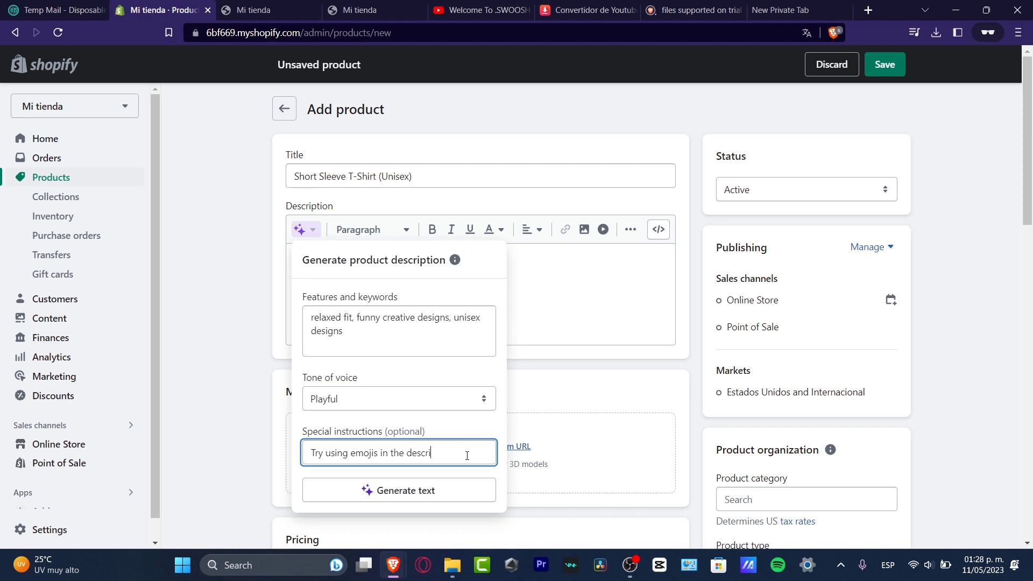
pyautogui.write('ption to make ')
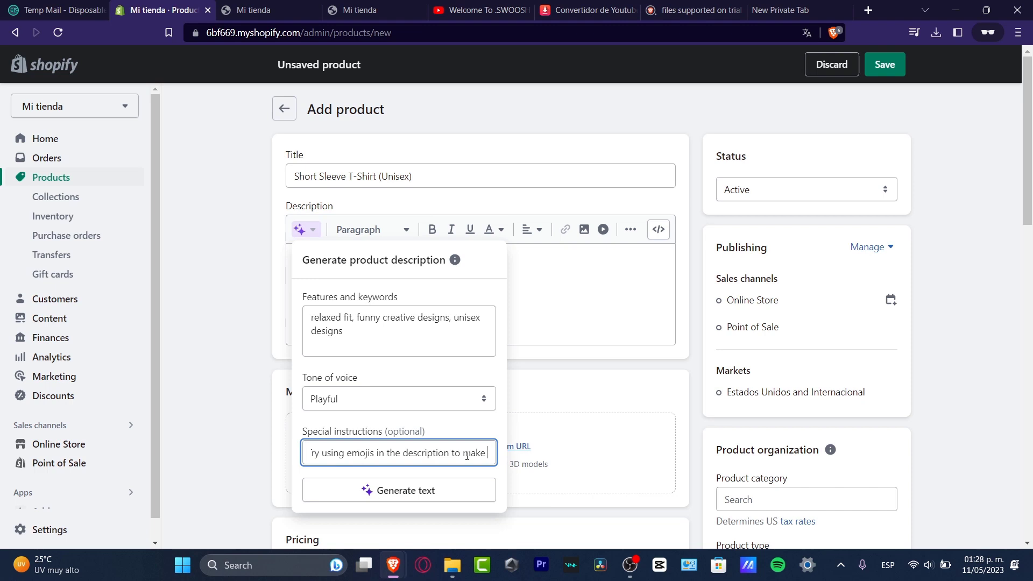
pyautogui.write('it look')
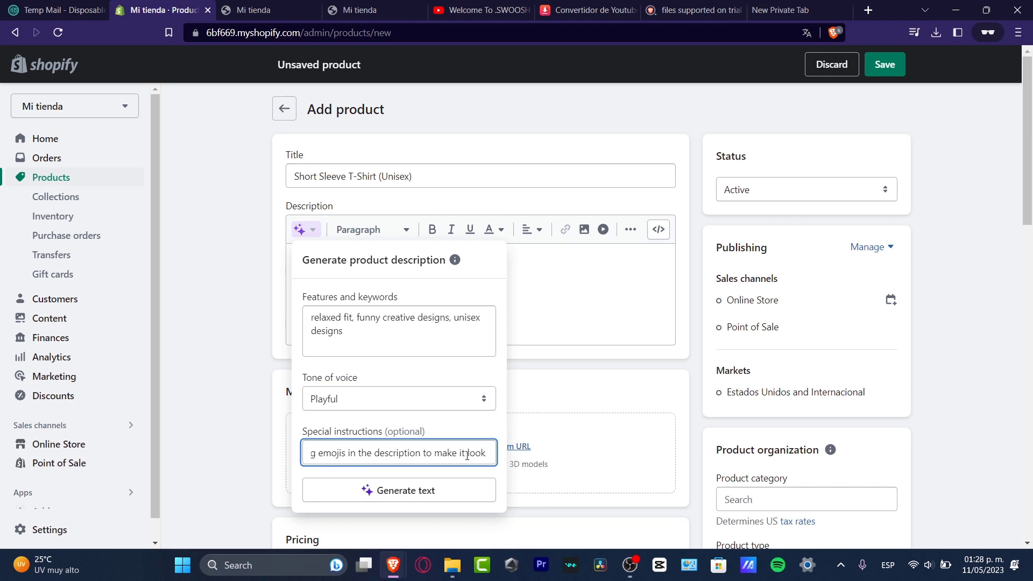
pyautogui.write(' more for tenna')
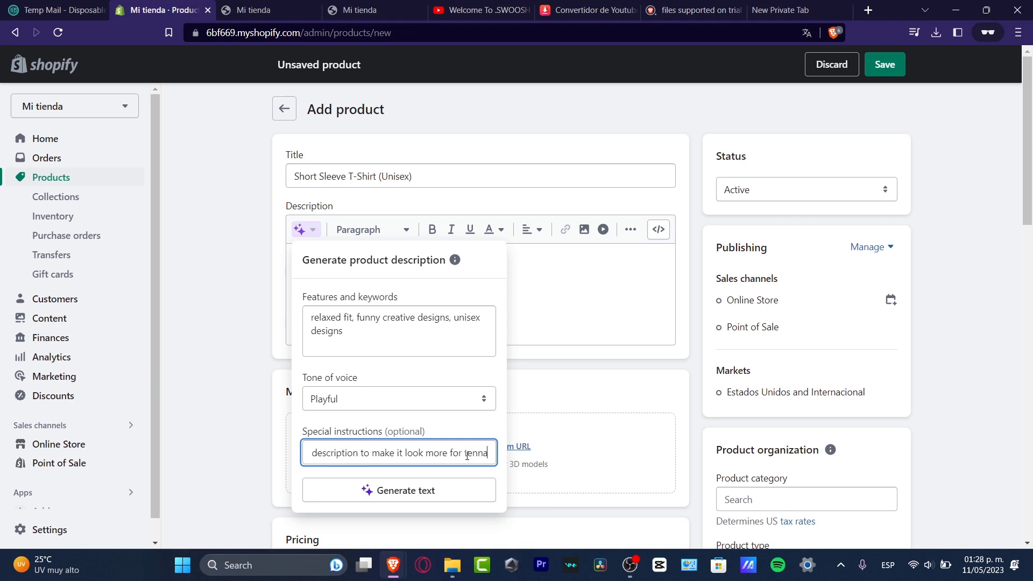
pyautogui.write('ge')
pyautogui.press('BackSpace')
pyautogui.press('BackSpace')
pyautogui.press('BackSpace')
pyautogui.press('BackSpace')
pyautogui.write('e')
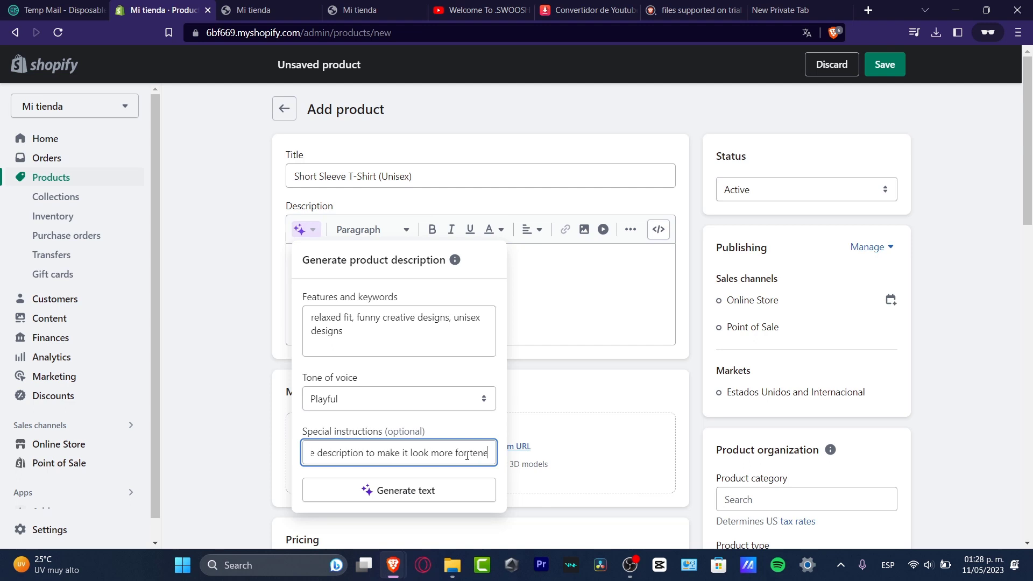
pyautogui.press('BackSpace')
pyautogui.press('BackSpace')
pyautogui.write('enage audien')
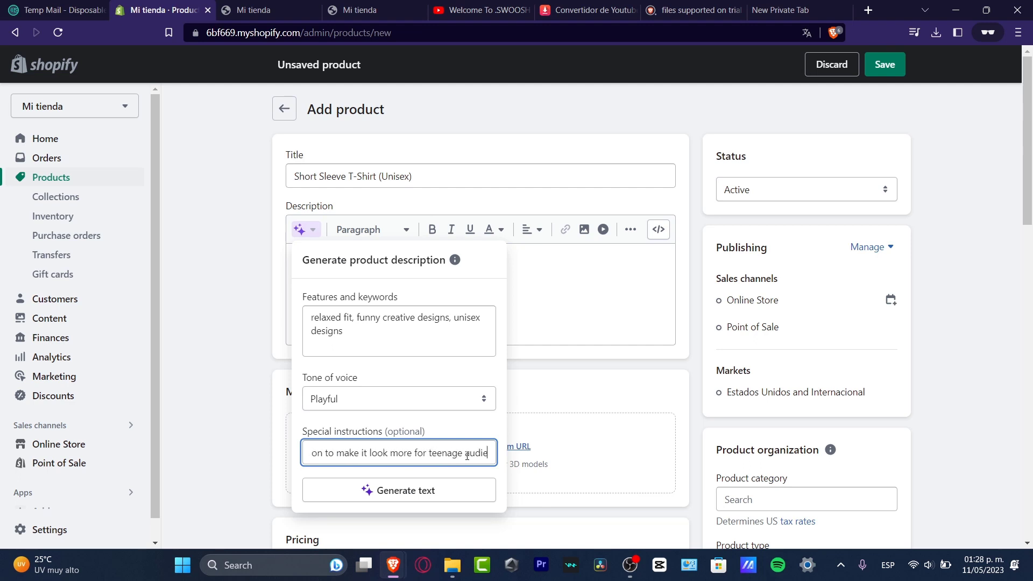
pyautogui.press('BackSpace')
pyautogui.press('BackSpace')
pyautogui.press('BackSpace')
pyautogui.press('BackSpace')
pyautogui.press('BackSpace')
pyautogui.press('BackSpace')
pyautogui.press('BackSpace')
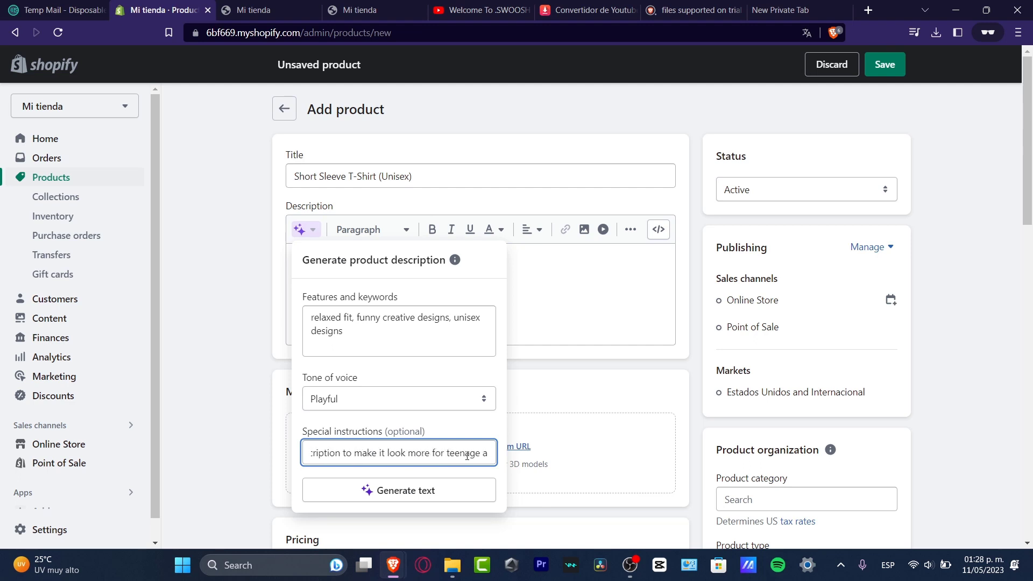
pyautogui.write('s')
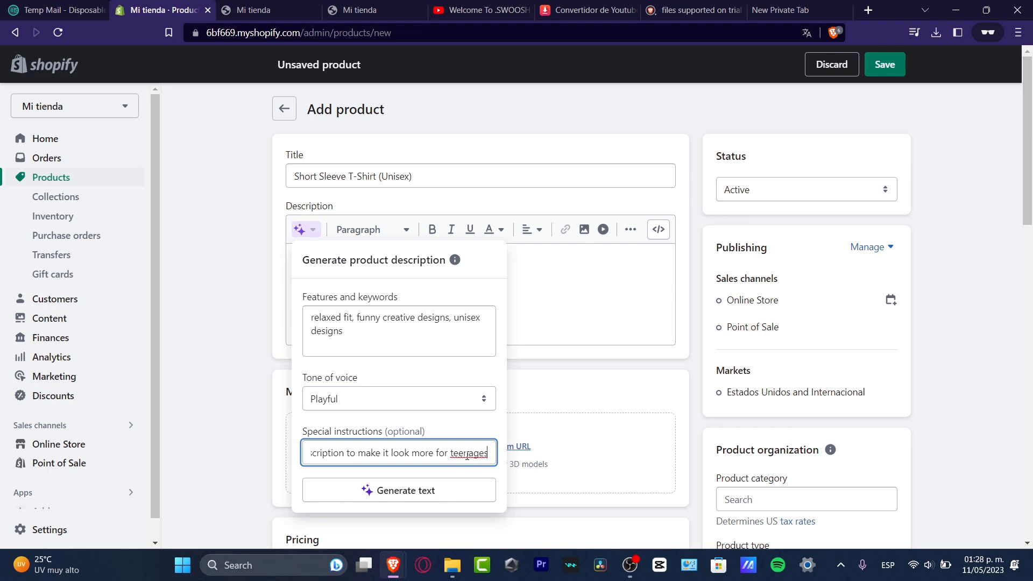
pyautogui.click(461, 488)
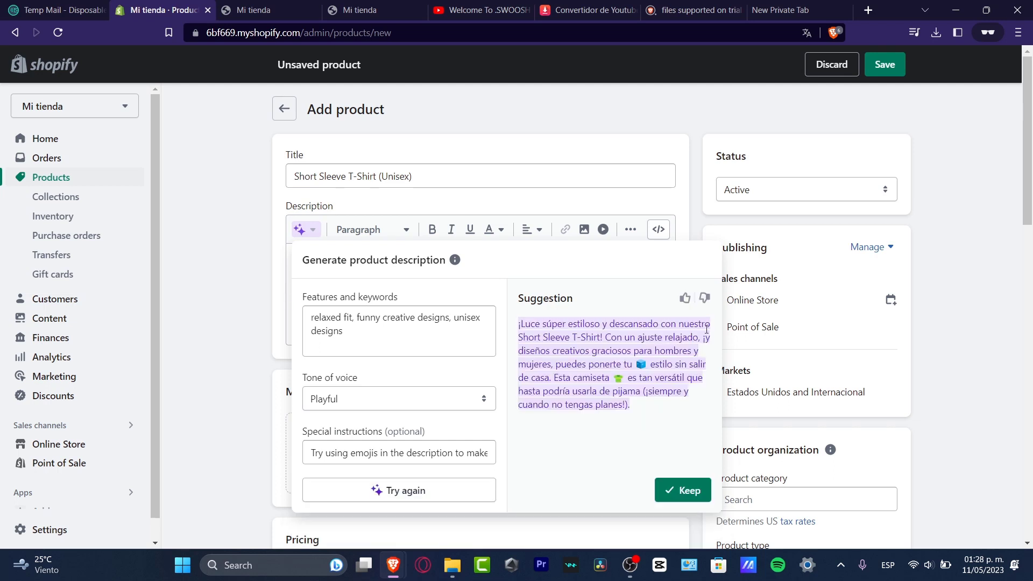
# Rate the Spanish suggestion as helpful, skip the feedback form, and switch to ChatGPT
pyautogui.moveTo(627, 404); pyautogui.dragTo(516, 327)
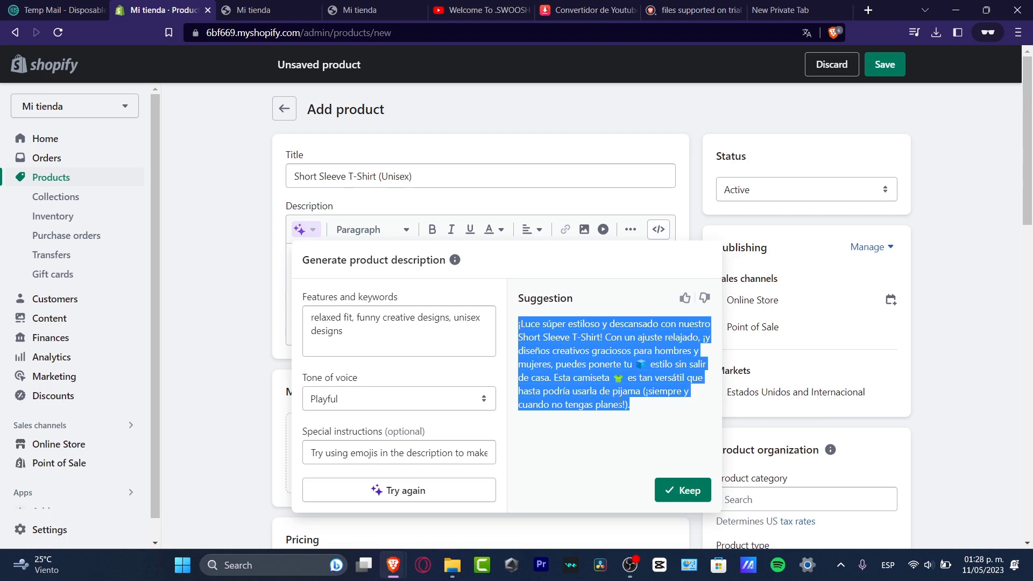
pyautogui.click(685, 298)
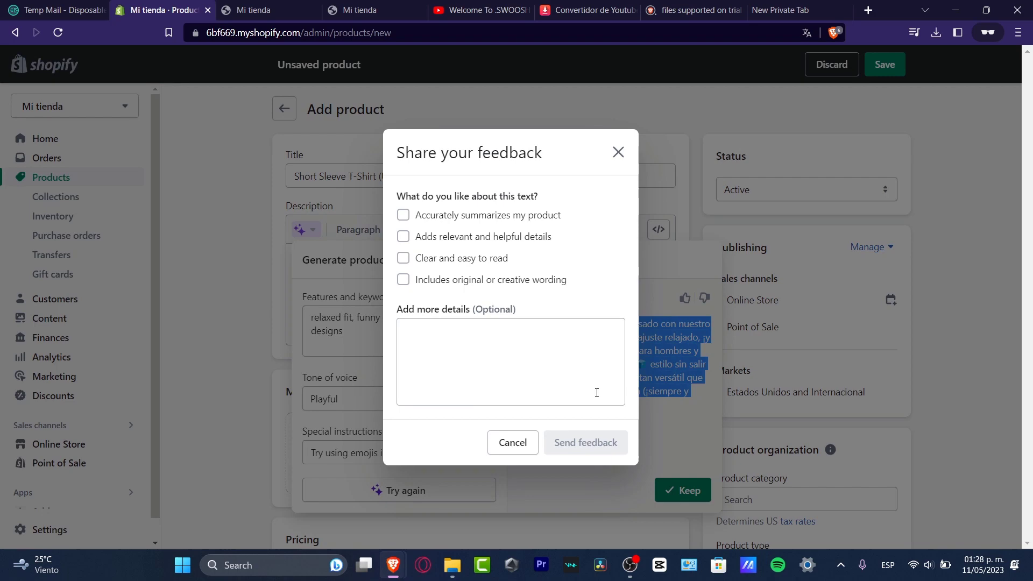
pyautogui.click(530, 448)
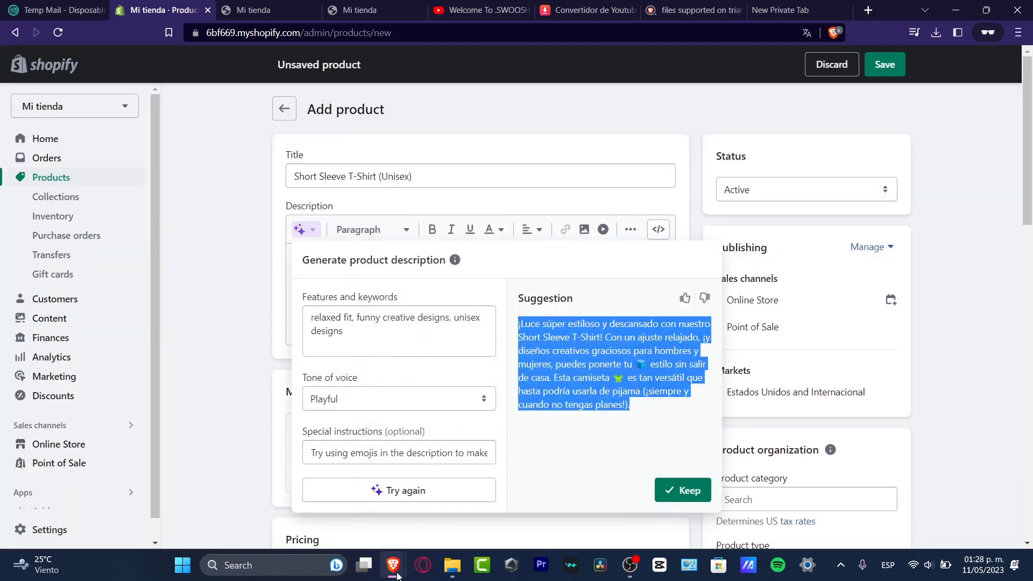
pyautogui.moveTo(397, 576)
pyautogui.click(325, 481)
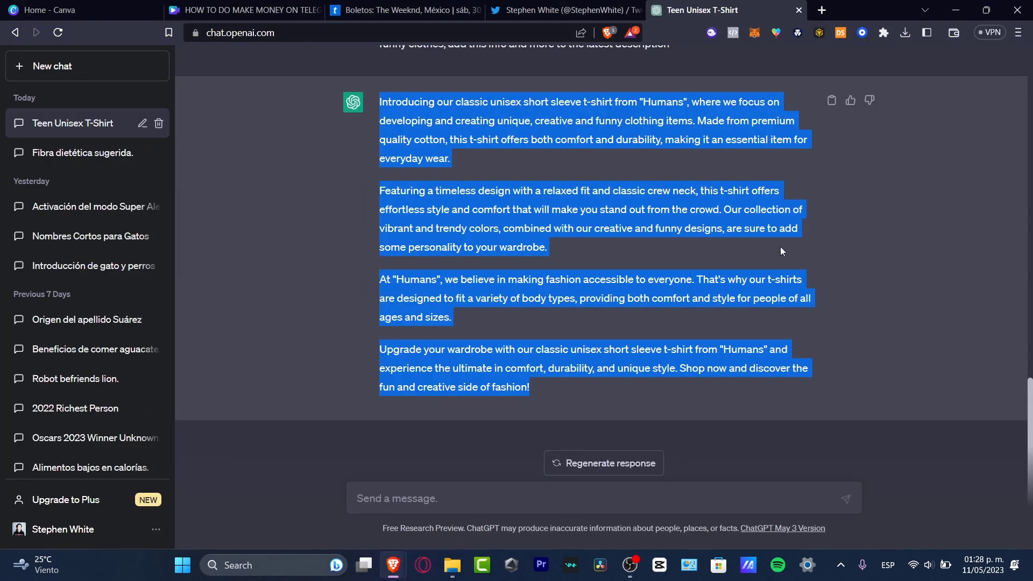
# Ask ChatGPT to 'add some emojis to the latest description'
pyautogui.click(519, 502)
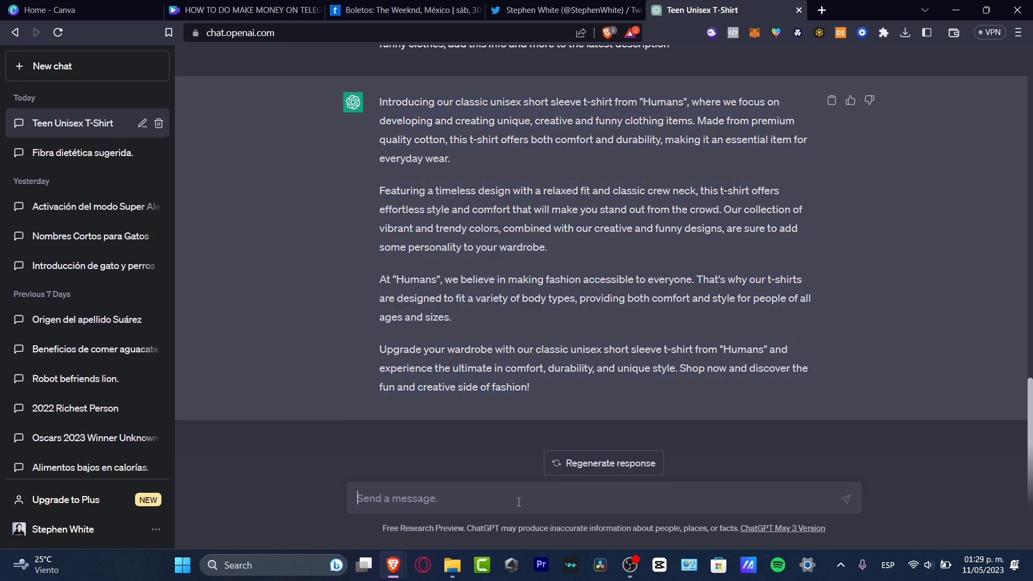
pyautogui.write('add some emojis to d')
pyautogui.press('BackSpace')
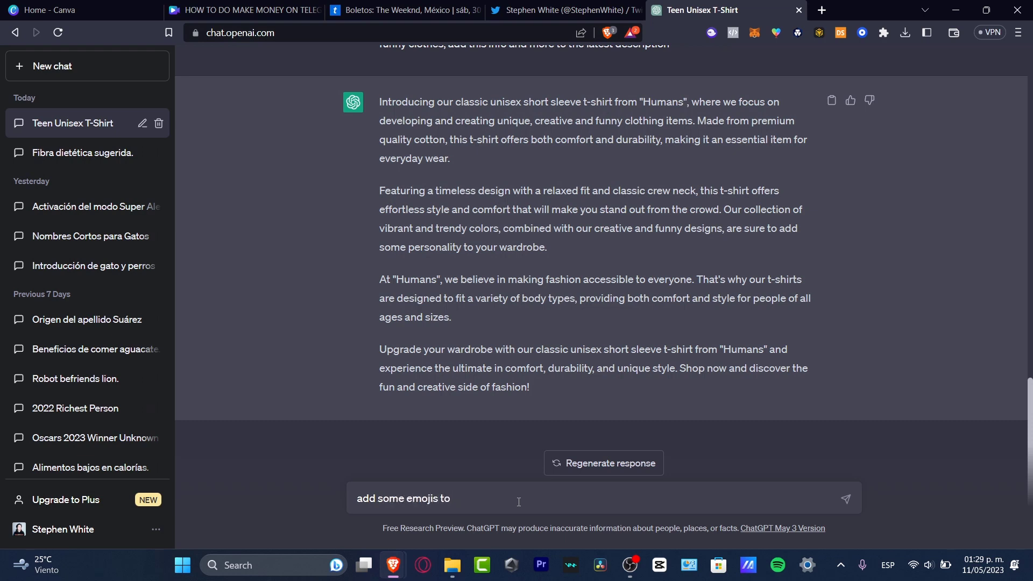
pyautogui.write('the latest description')
pyautogui.press('Return')
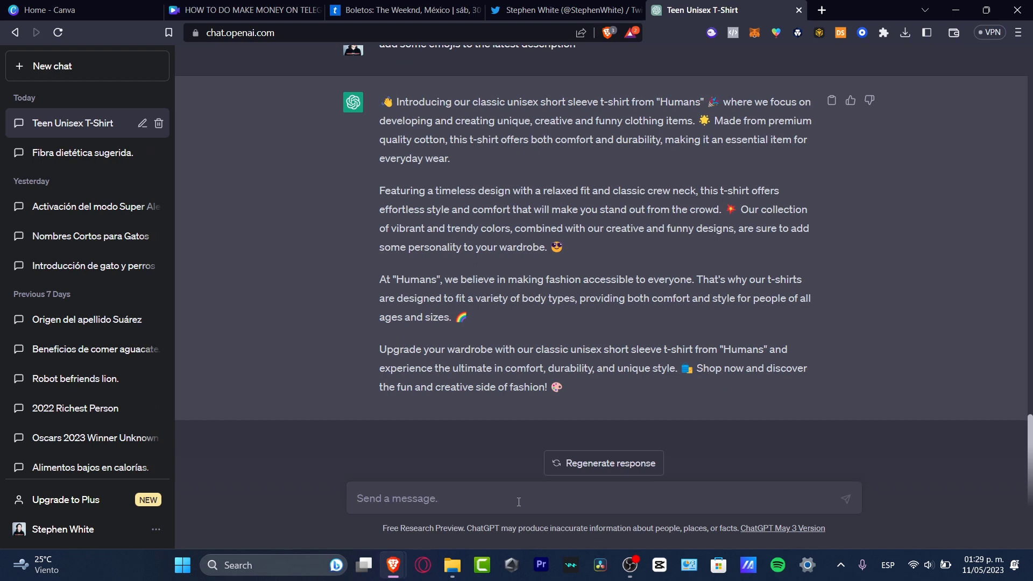
# Copy ChatGPT's emoji-filled reply and return to the Shopify product page
pyautogui.moveTo(564, 385); pyautogui.dragTo(378, 108)
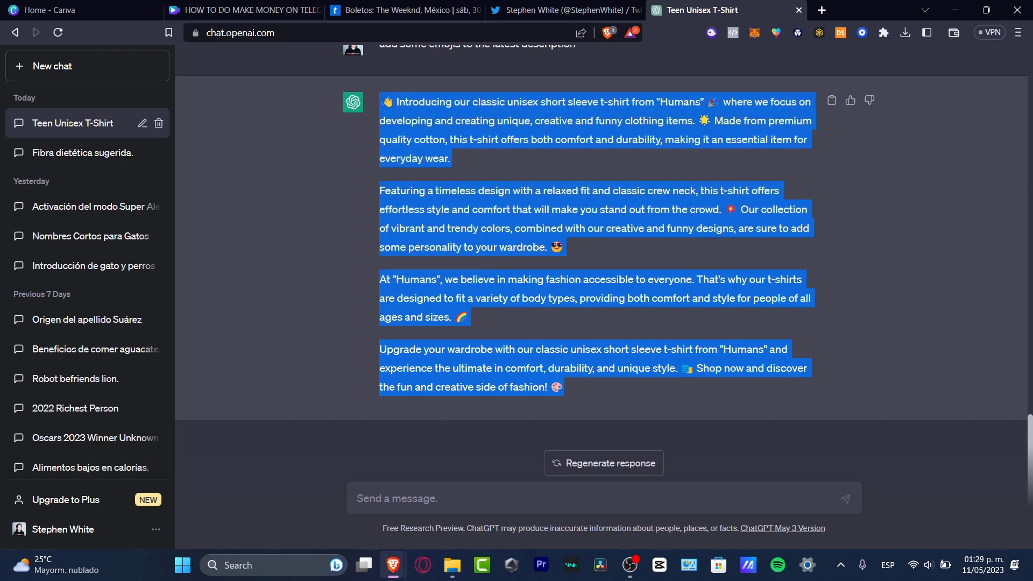
pyautogui.moveTo(393, 566)
pyautogui.click(430, 500)
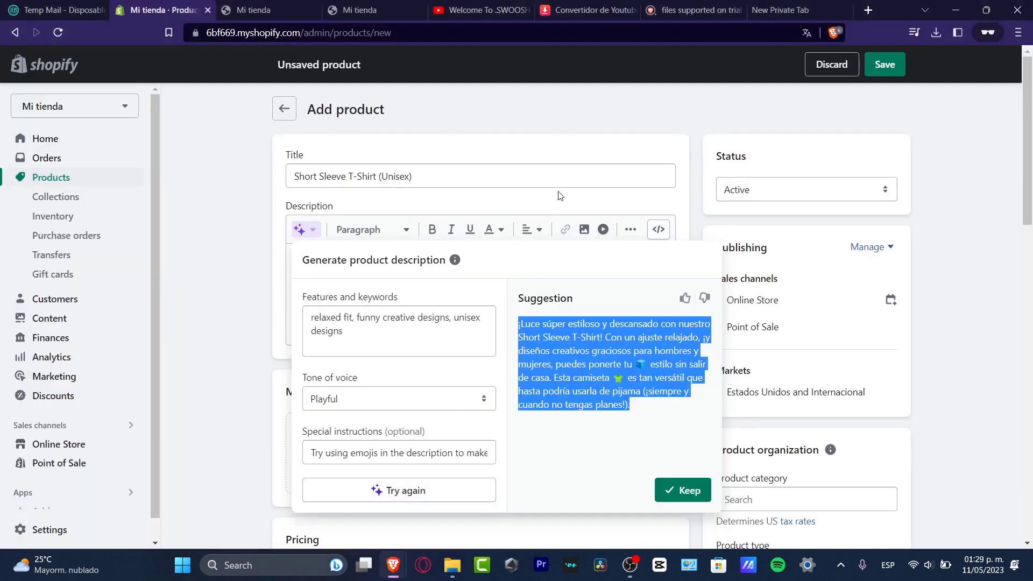
# Close the generator without keeping its suggestion and paste ChatGPT's emoji description in
pyautogui.click(593, 195)
pyautogui.write('👋 Introducing our classic unisex short sleeve t-shirt from "Humans" 🎉 where we focus on developing and creating unique, creative and funny clothing items. 🌟 Made from premium quality cotton, this t-shirt offers both comfort and durability, making it an essential item for everyday wear.  Featuring a timeless design with a relaxed fit and classic crew neck, this t-shirt offers effortless style and comfort that will make you stand out from the crowd. 💥 Our collection of vibrant and trendy colors, combined with our creative and funny designs, are sure to add some personality to your wardrobe. 😎  At "Humans", we believe in making fashion accessible to everyone. That\'s why our t-shirts are designed to fit a variety of body types, providing both comfort and style for people of all ages and sizes. 🌈  Upgrade your wardrobe with our classic unisex short sleeve t-shirt from "Humans" and experience the ultimate in comfort, durability, and unique style. 🛍 Shop now and discover the fun and creative side of fashion! 🎨')
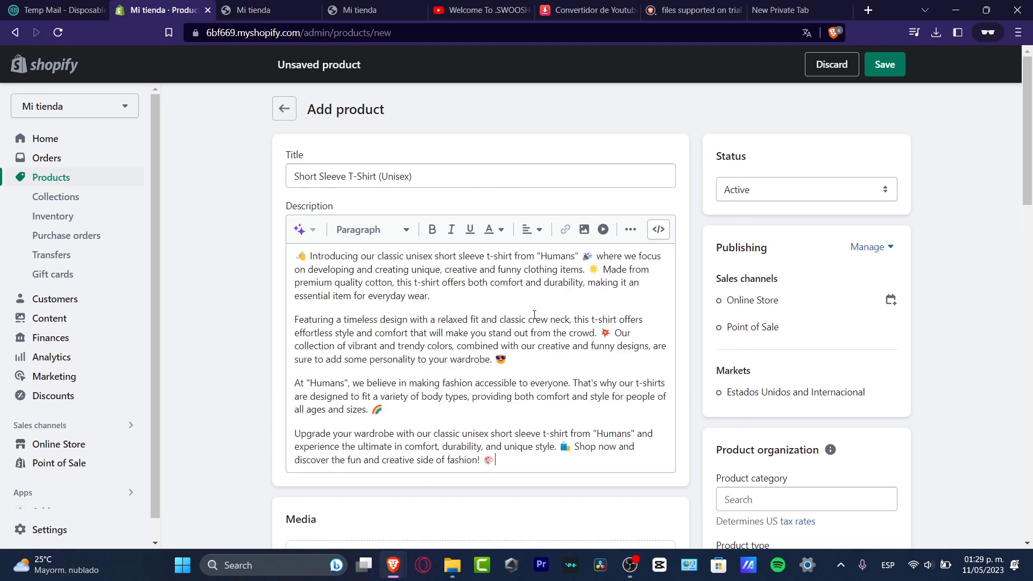
pyautogui.scroll(-3, 535, 318)
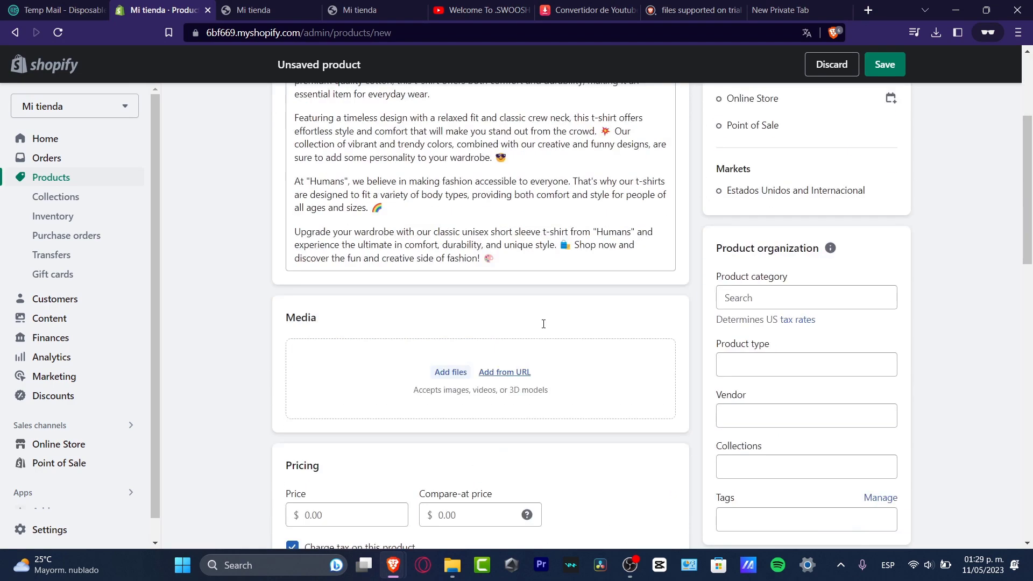
# Upload the verdexico (1) avocado logo from Downloads as the product image
pyautogui.click(455, 372)
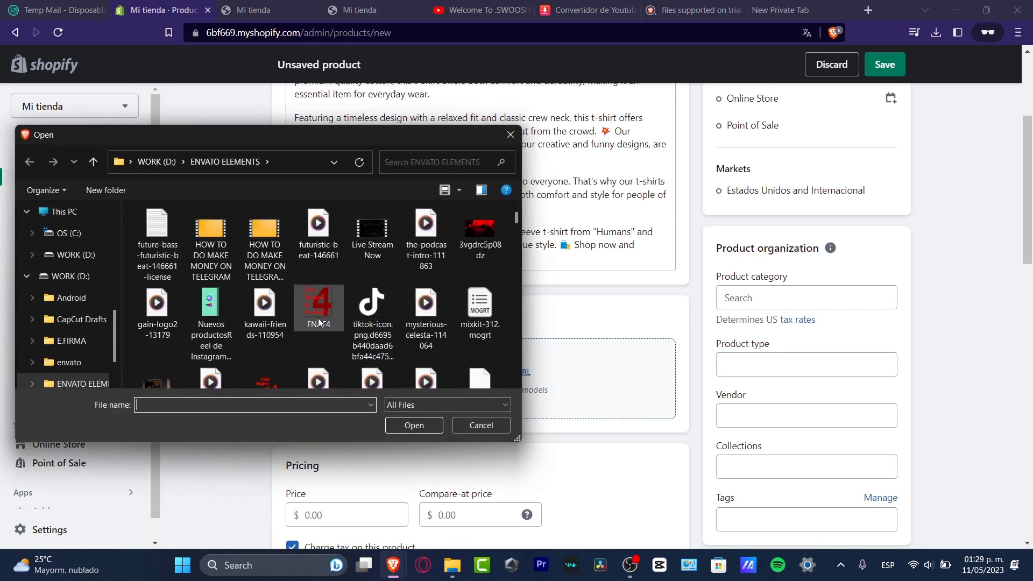
pyautogui.scroll(3, 81, 269)
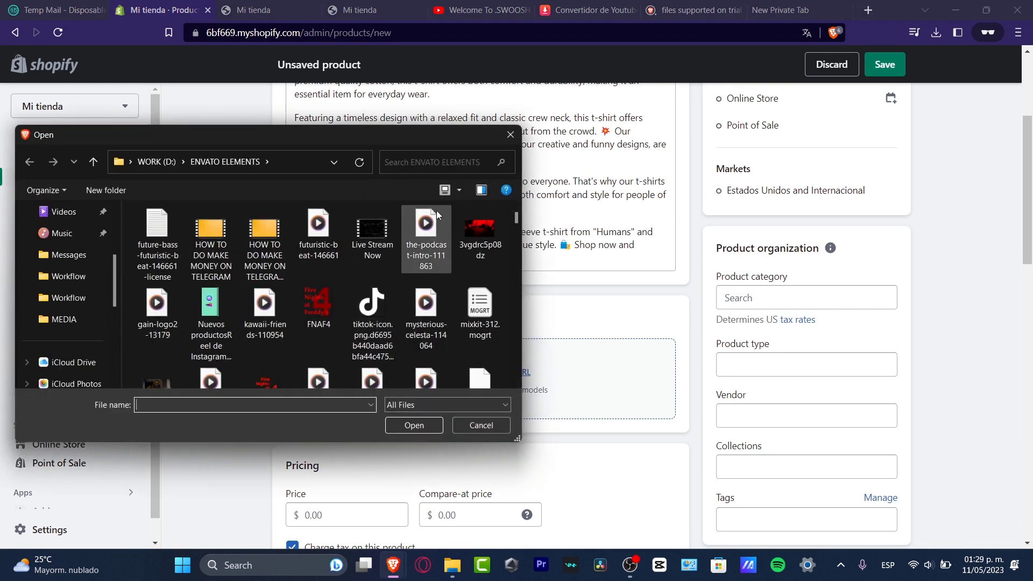
pyautogui.scroll(-3, 323, 248)
pyautogui.scroll(3, 75, 248)
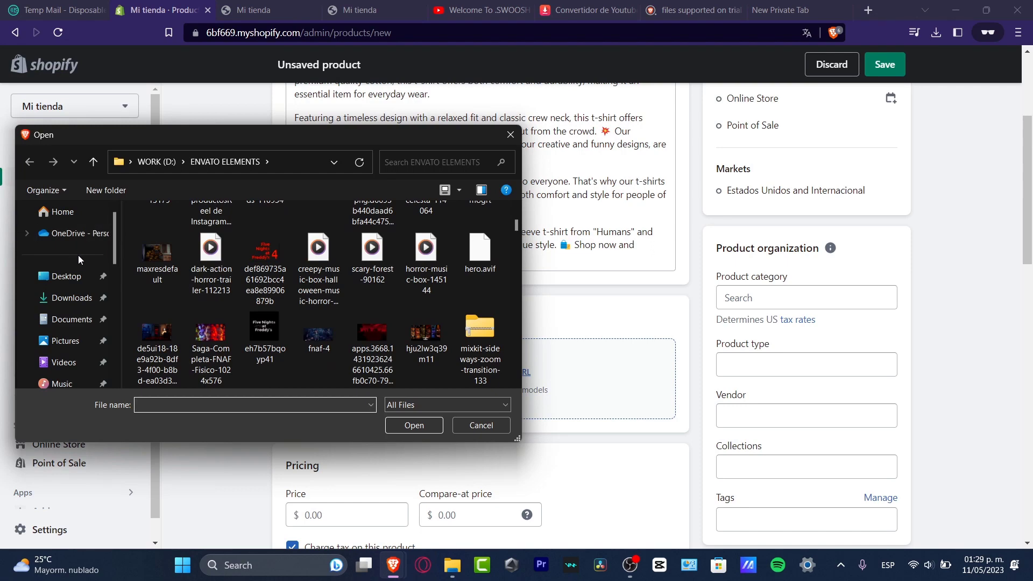
pyautogui.click(77, 298)
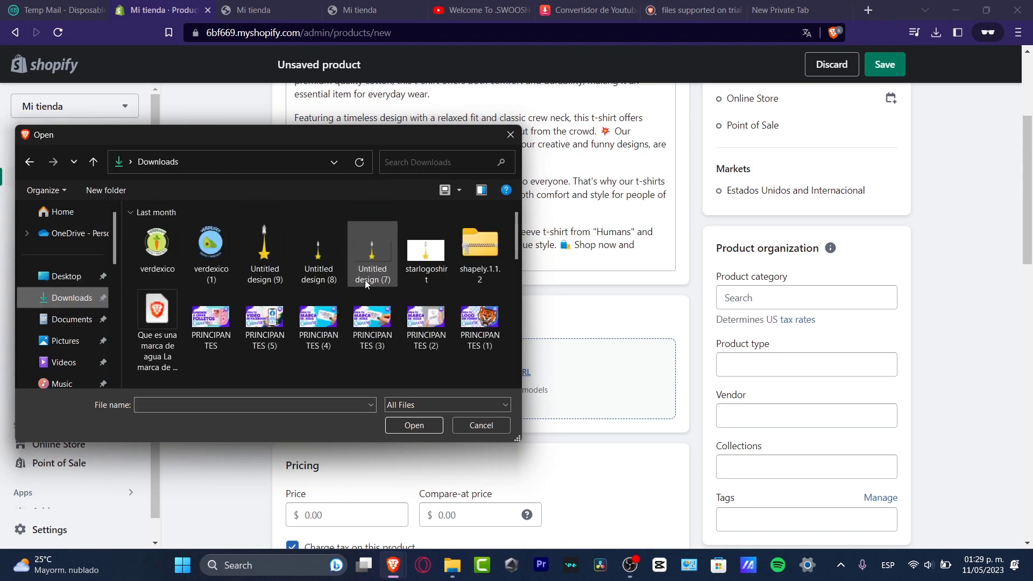
pyautogui.click(211, 249)
pyautogui.click(417, 428)
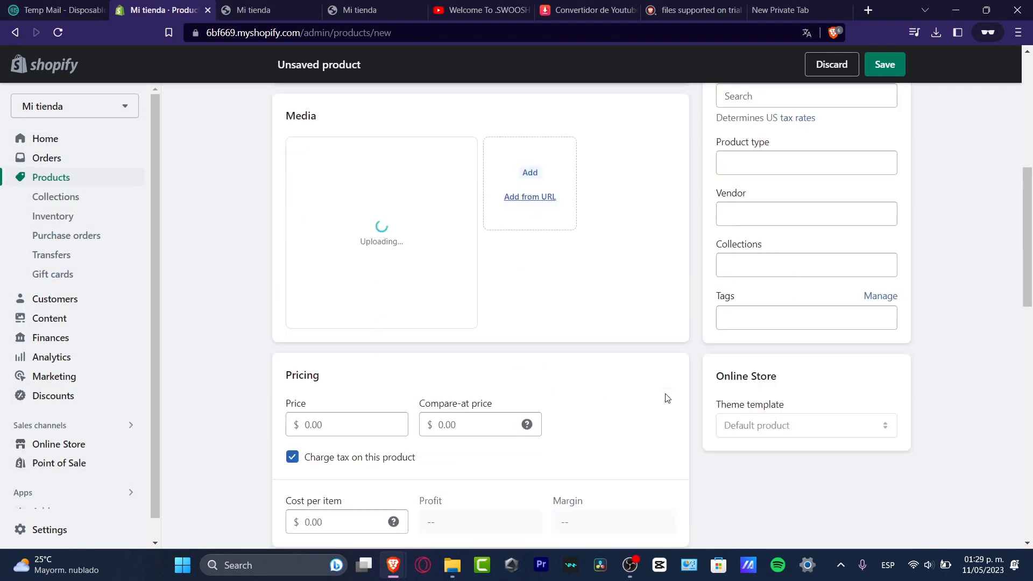
# Set the price to 28 and save the product
pyautogui.click(365, 430)
pyautogui.write('2')
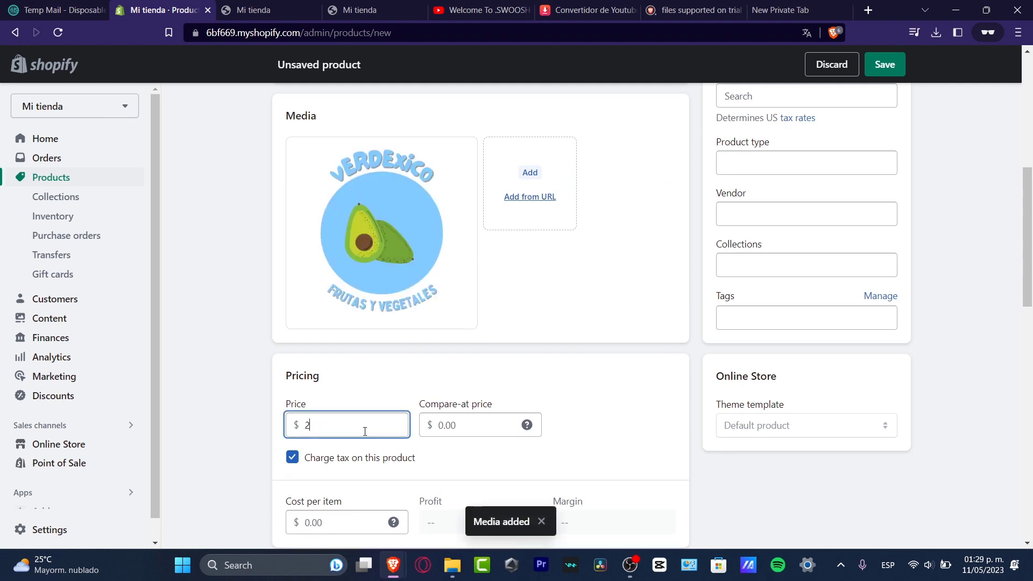
pyautogui.write('8')
pyautogui.click(646, 427)
pyautogui.scroll(-6, 661, 425)
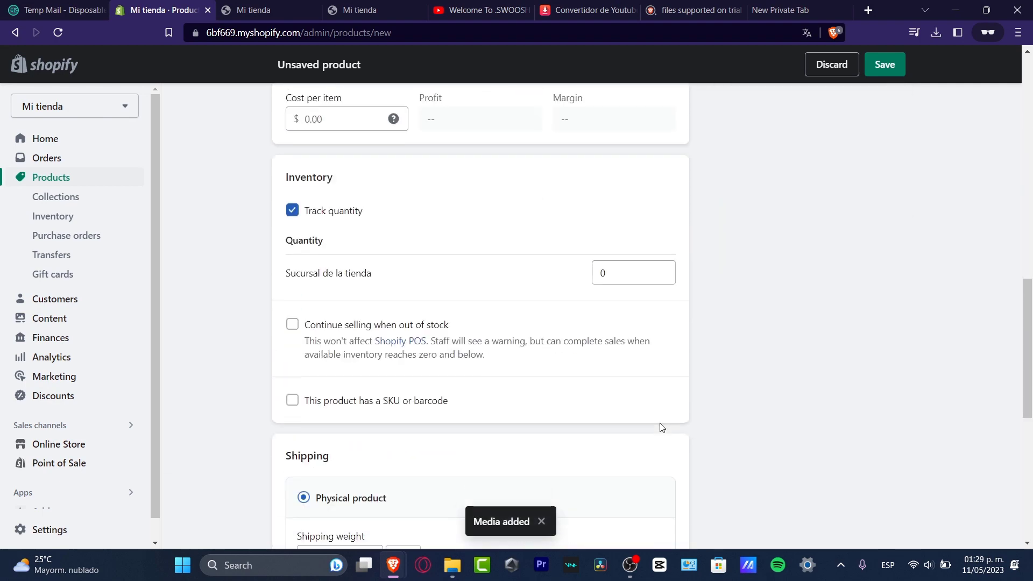
pyautogui.scroll(15, 654, 429)
pyautogui.click(880, 70)
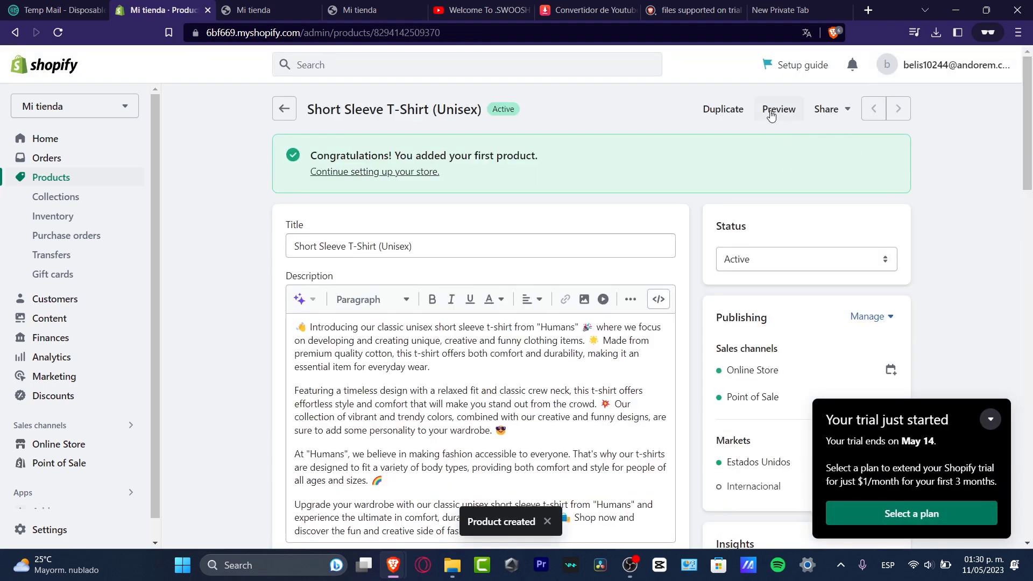
# Preview the Short Sleeve T-Shirt (Unisex) product in the online store
pyautogui.click(771, 112)
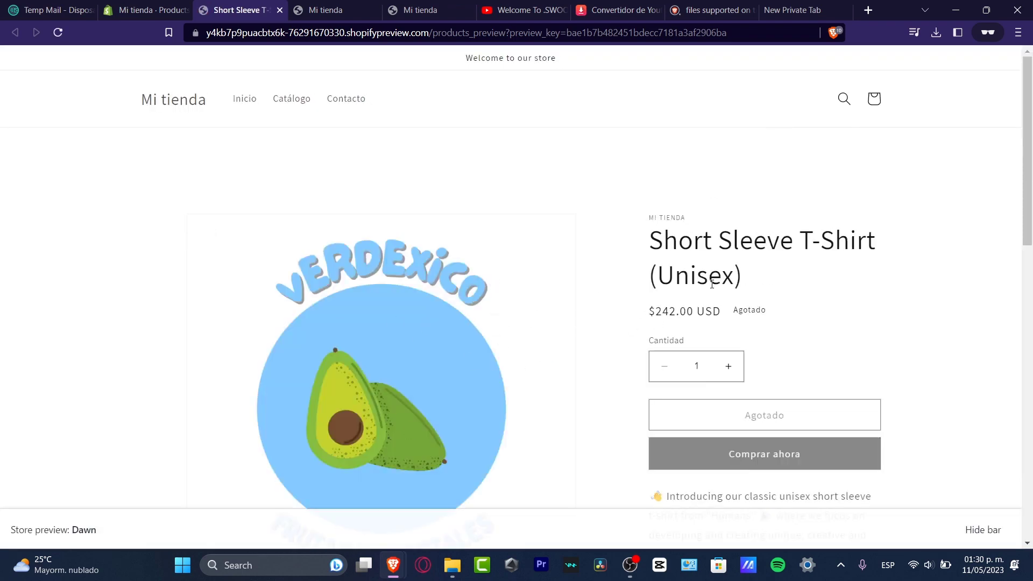
pyautogui.scroll(-6, 733, 307)
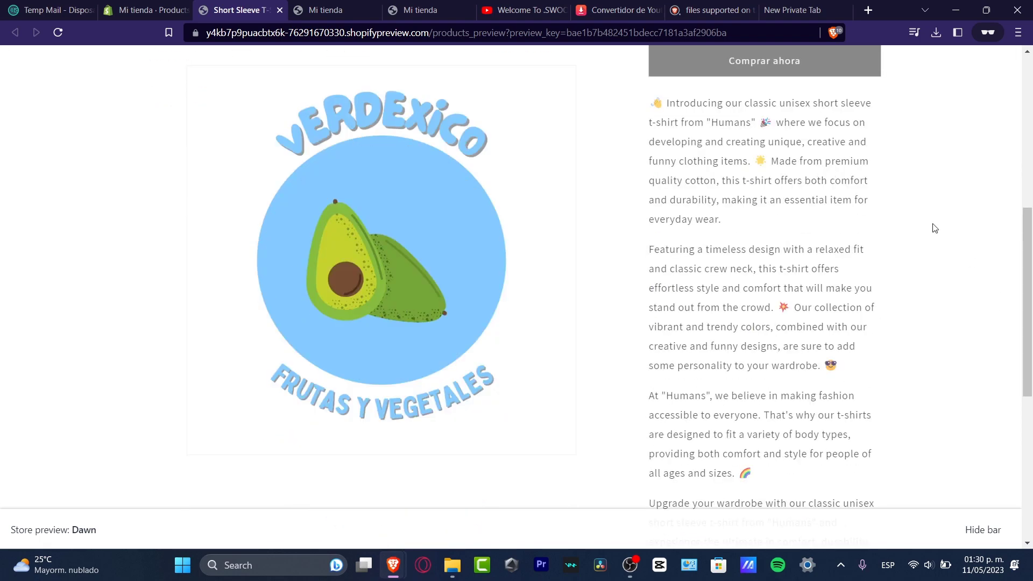
pyautogui.moveTo(652, 116); pyautogui.dragTo(868, 258)
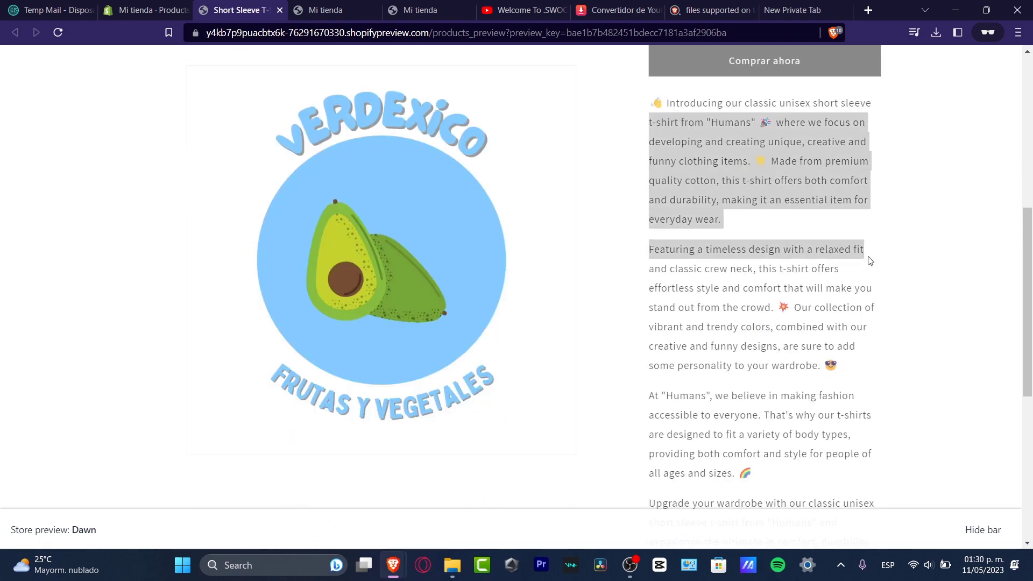
pyautogui.click(917, 276)
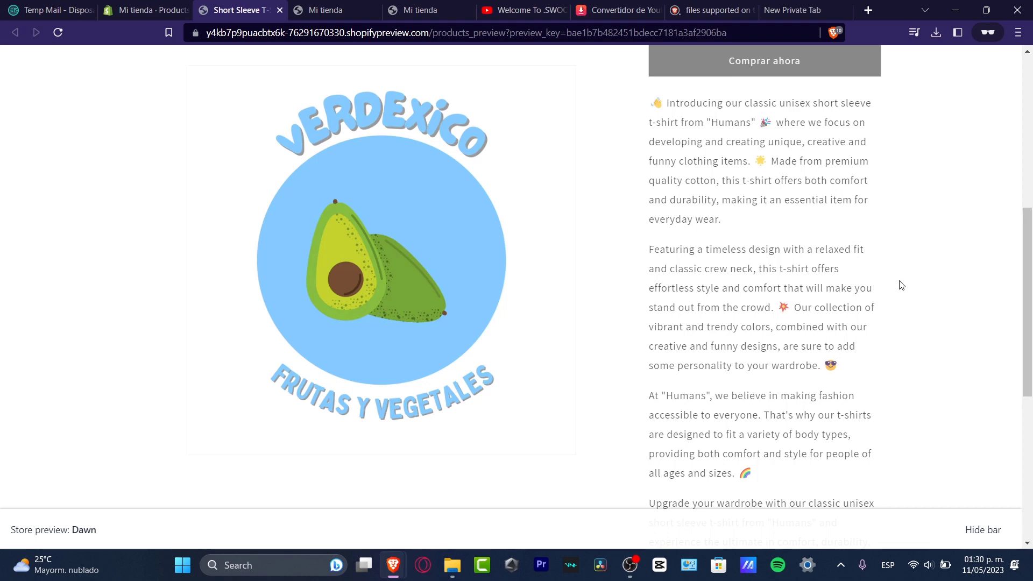
pyautogui.scroll(-4, 901, 285)
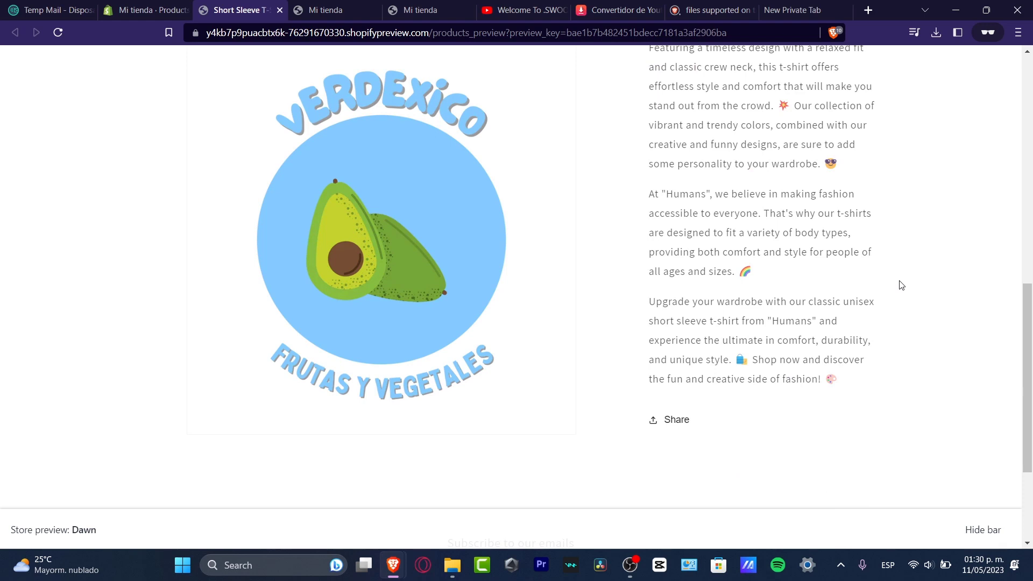